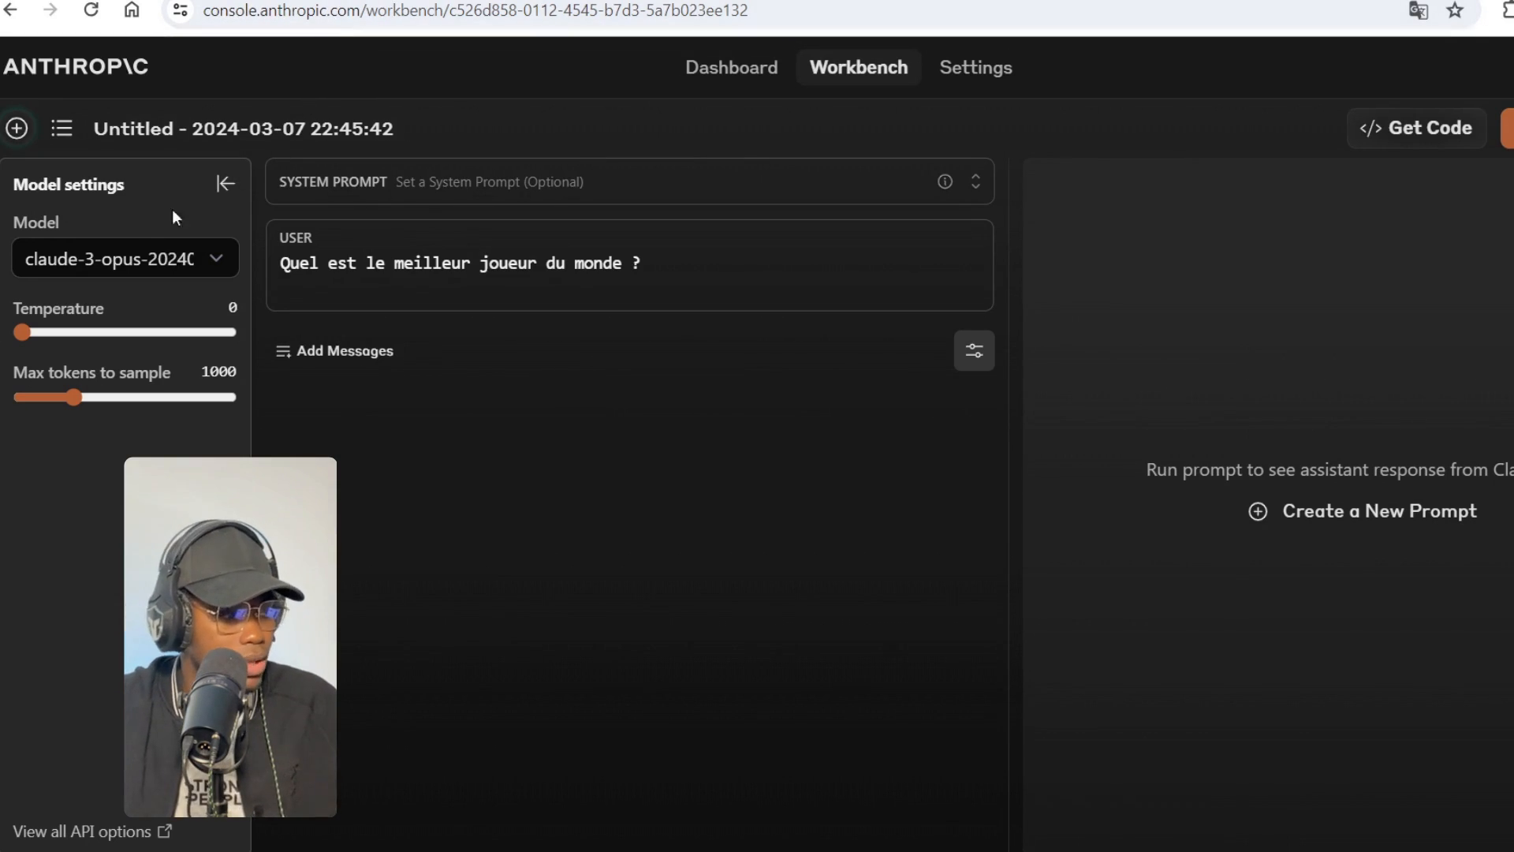
# Select claude-3-opus-20240229 as the model for the prompt "Quel est le meilleur joueur du monde ?"
pyautogui.click(229, 250)
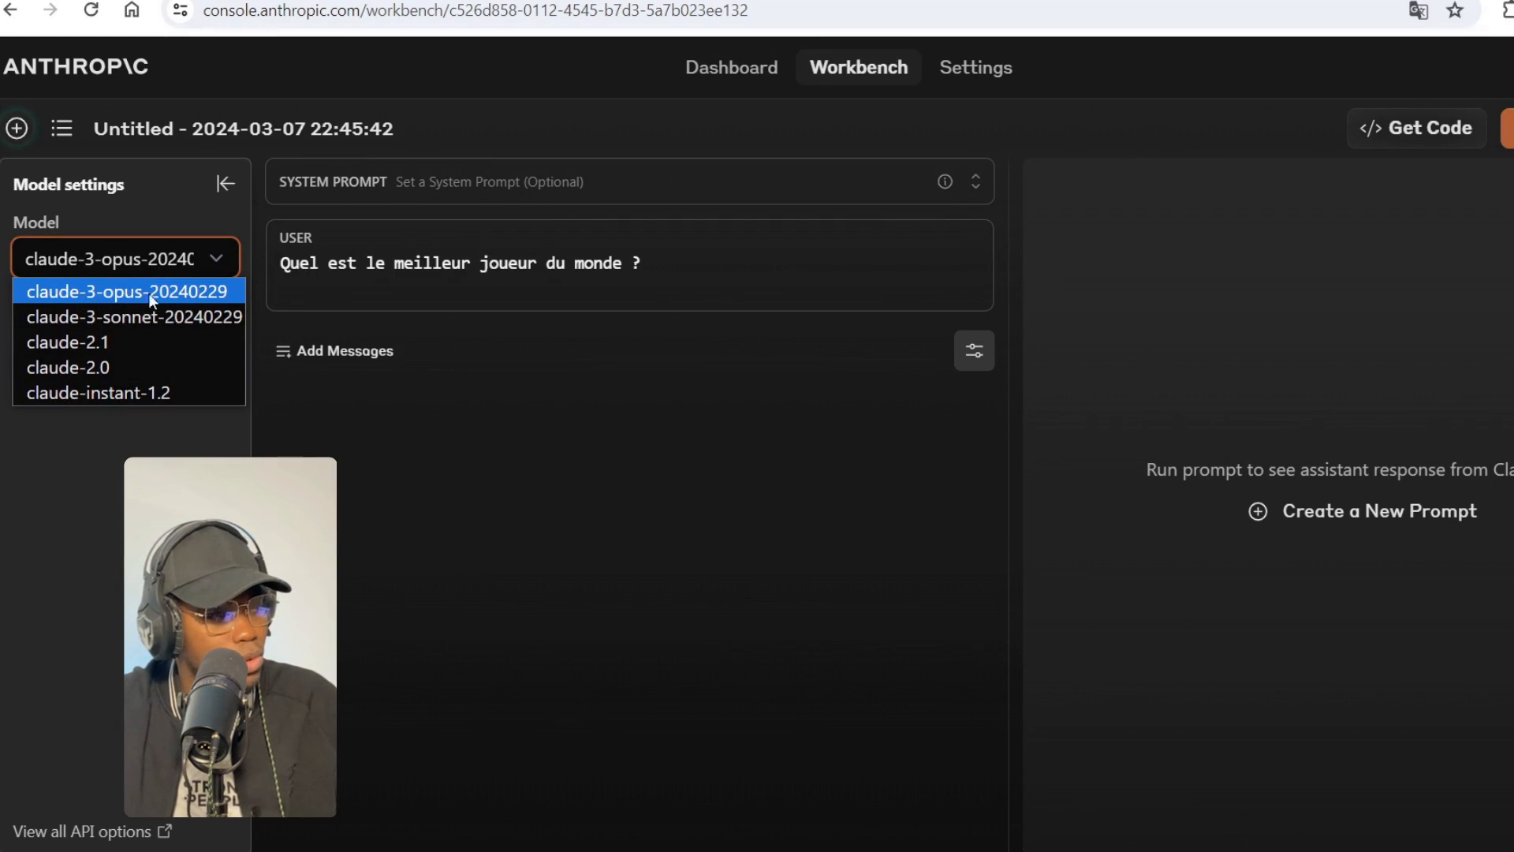
pyautogui.click(242, 248)
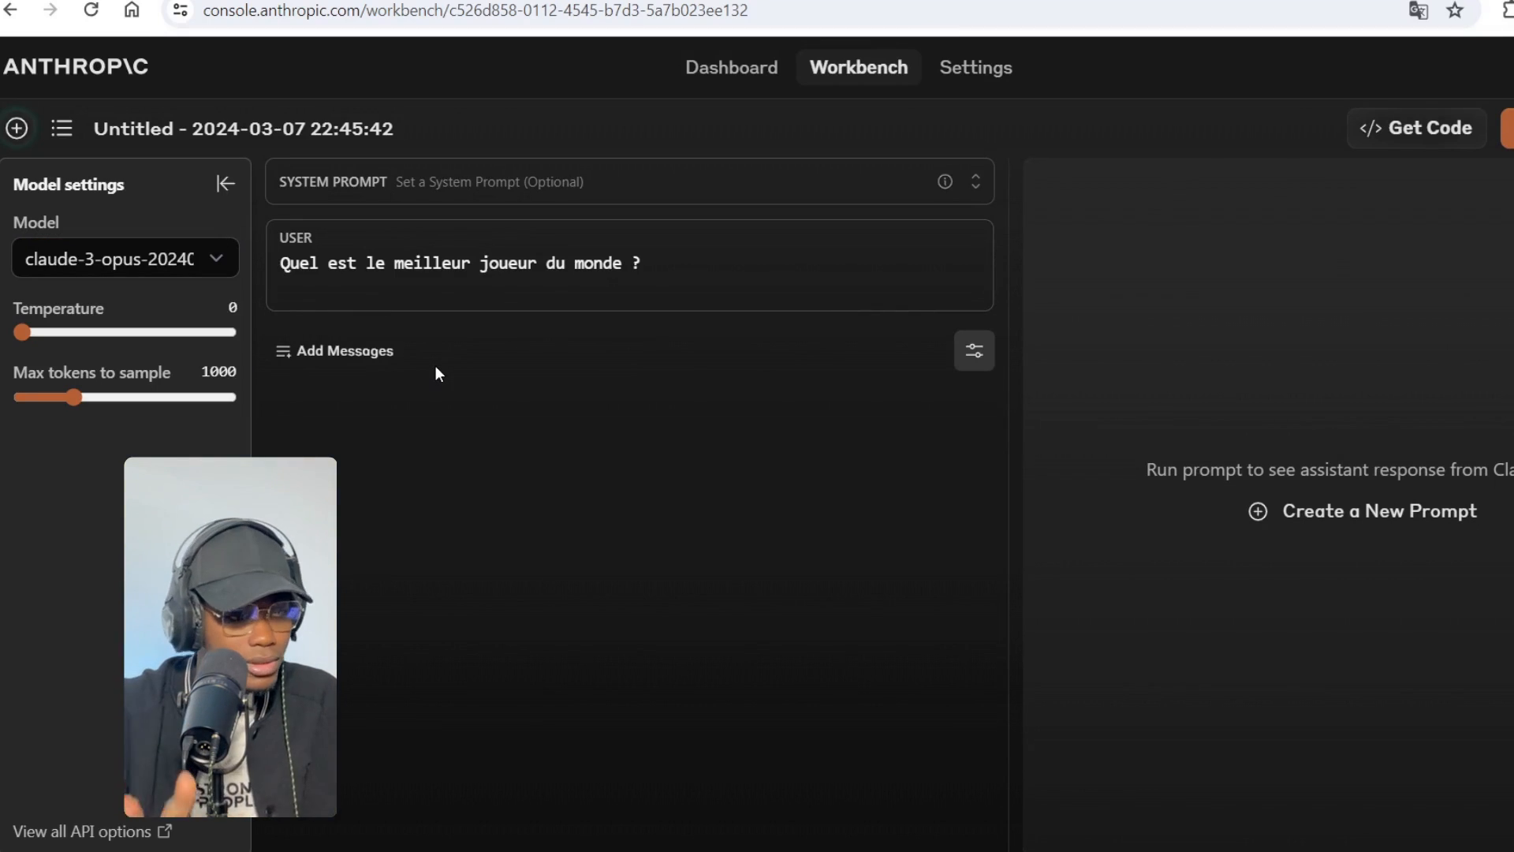
pyautogui.moveTo(699, 251); pyautogui.dragTo(255, 266)
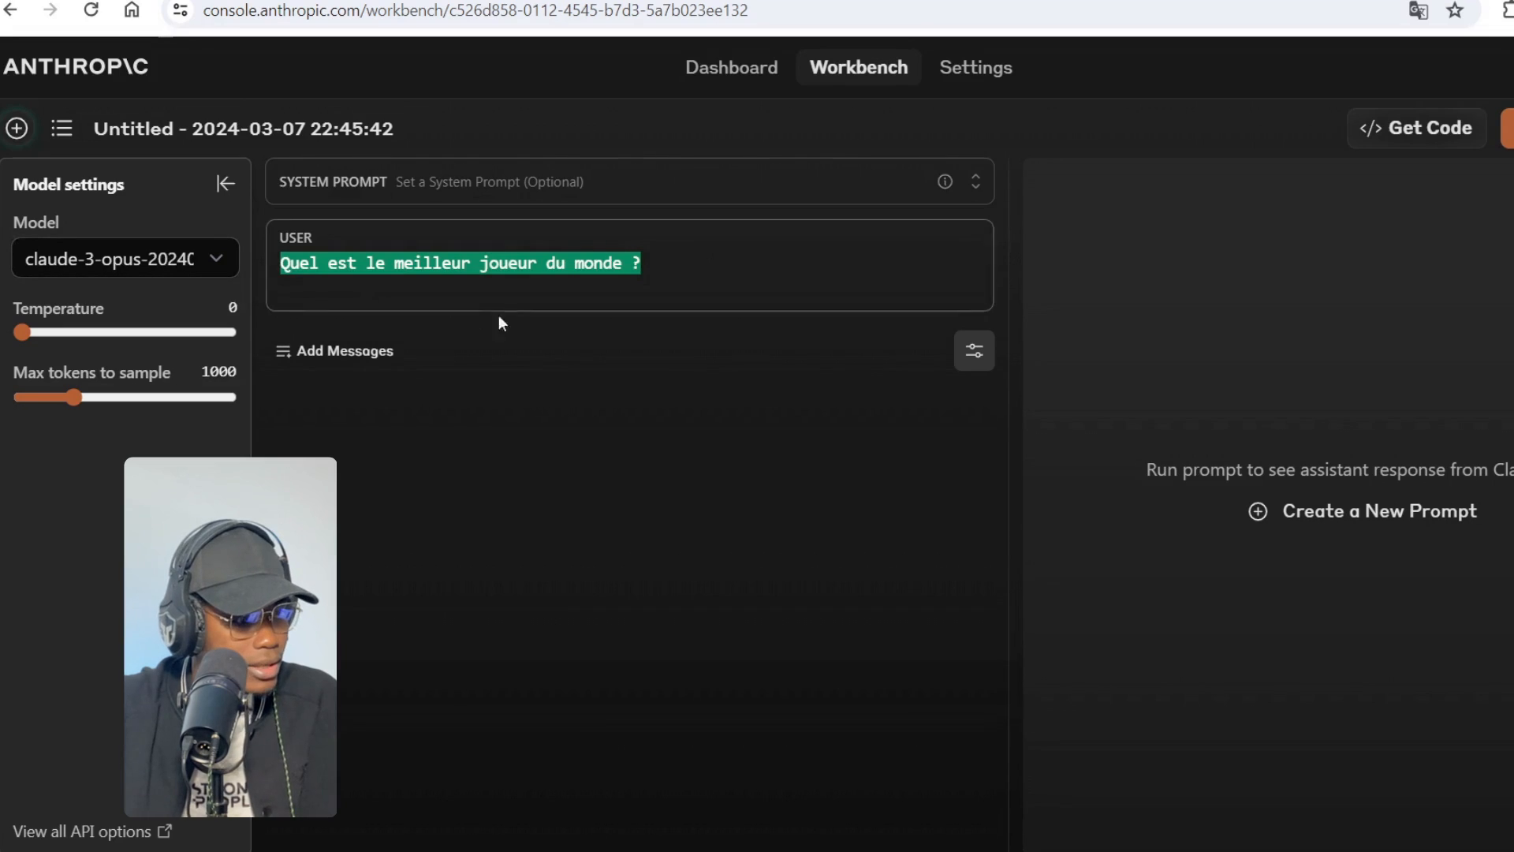
pyautogui.click(582, 284)
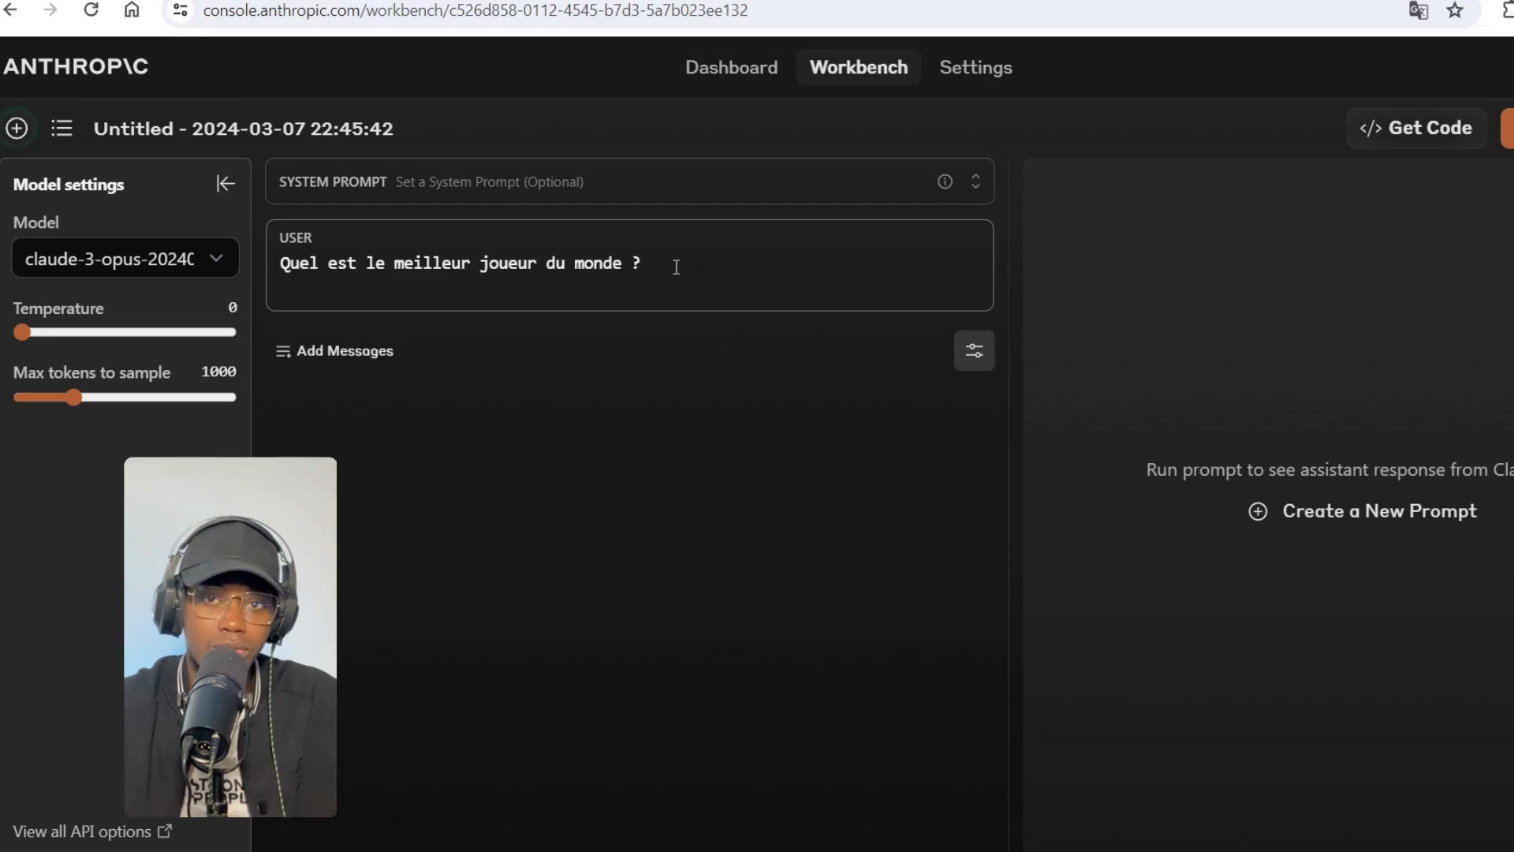
pyautogui.click(189, 261)
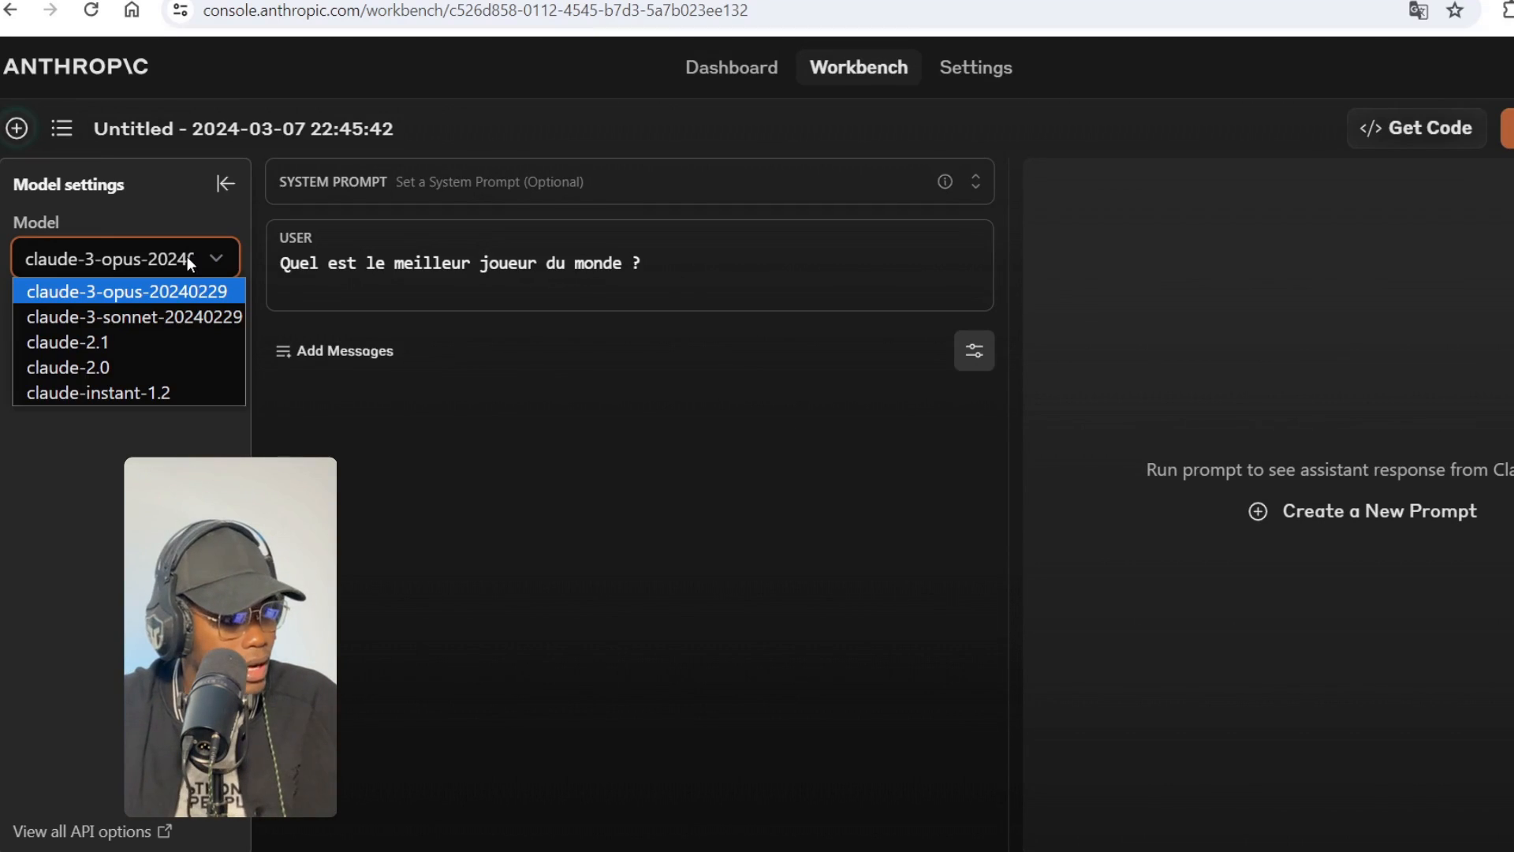
pyautogui.click(172, 292)
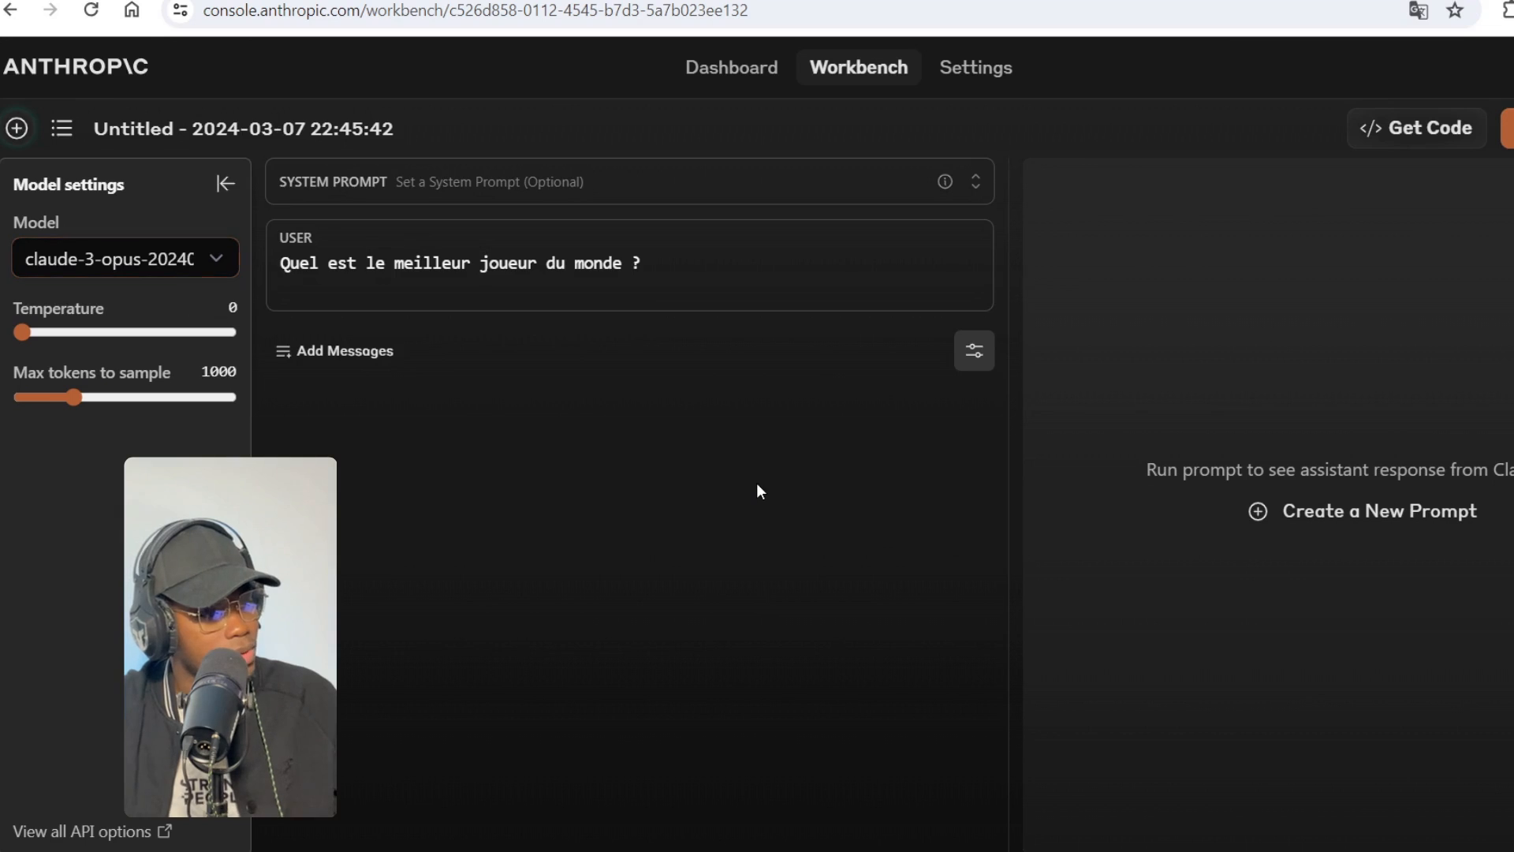
# Run the prompt "Quel est le meilleur joueur du monde ?" and read through the generated response
pyautogui.hotkey('ctrl', 'a')
pyautogui.click(599, 325)
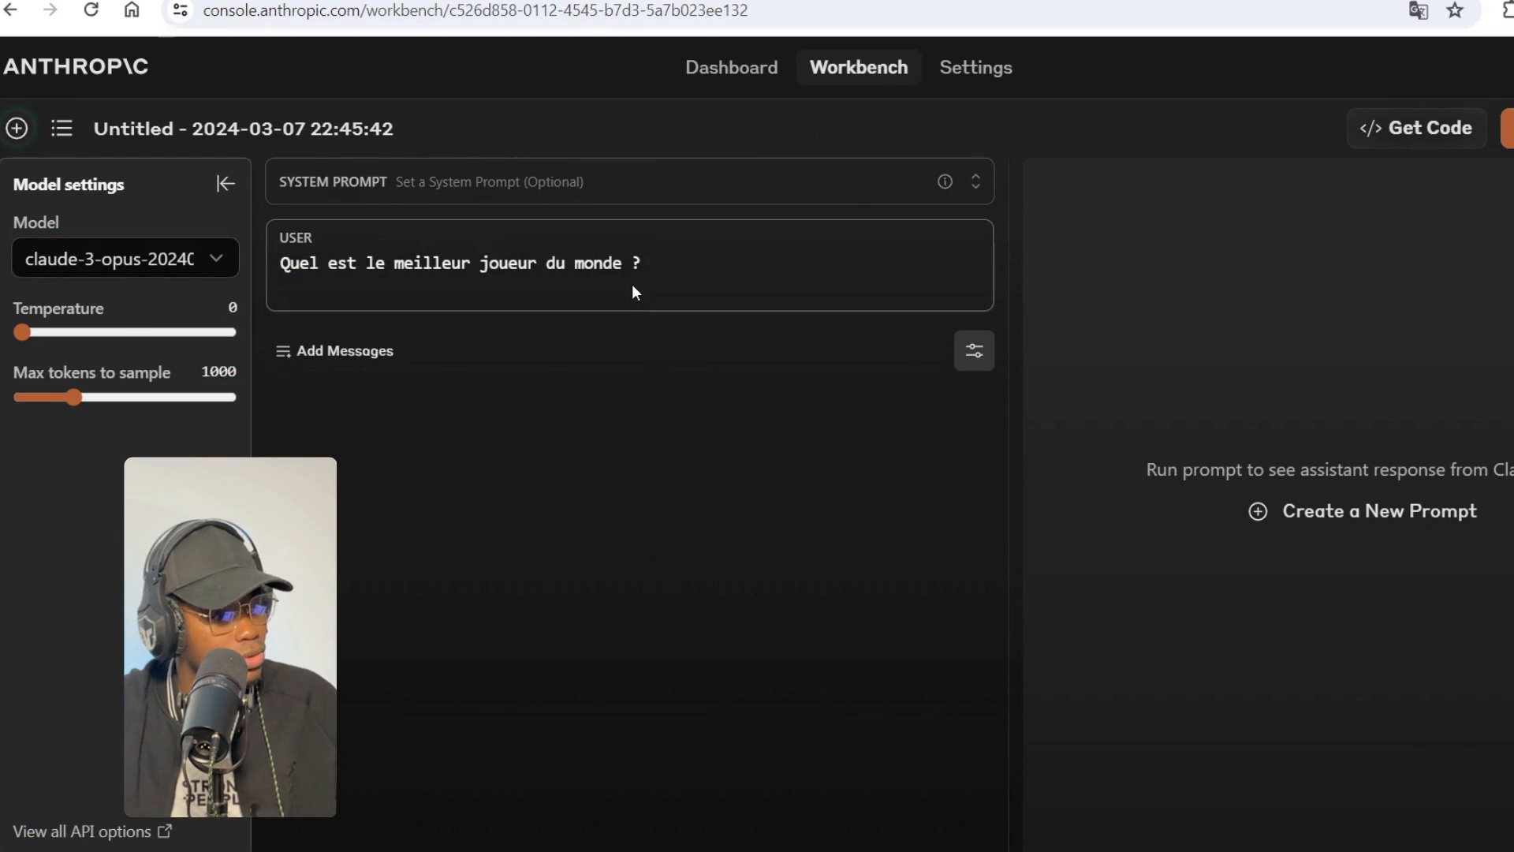
pyautogui.click(945, 305)
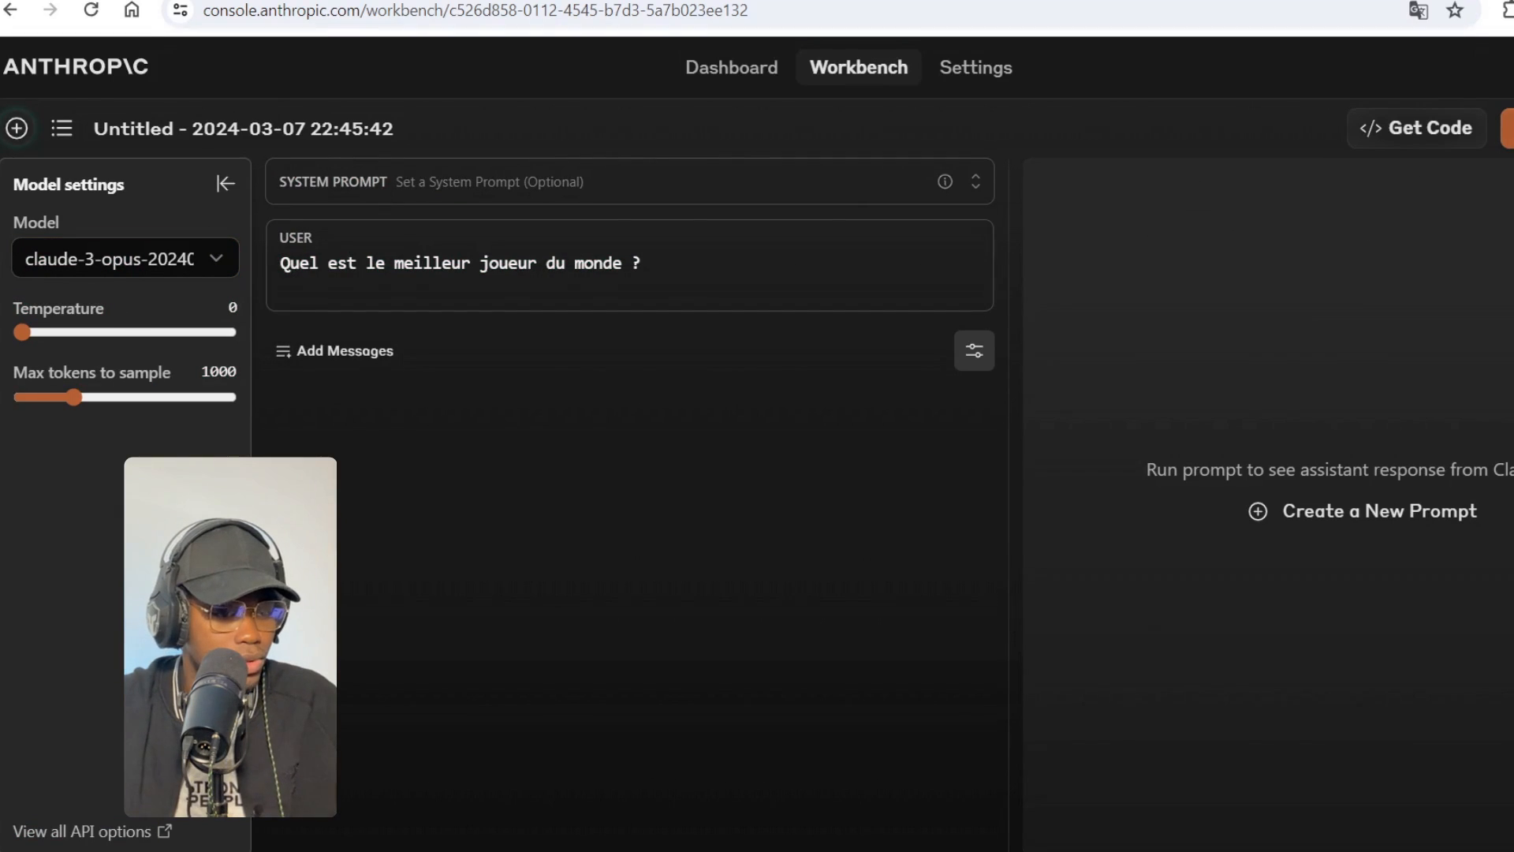
pyautogui.hotkey('ctrl', 'Return')
pyautogui.moveTo(1366, 750); pyautogui.dragTo(1084, 274)
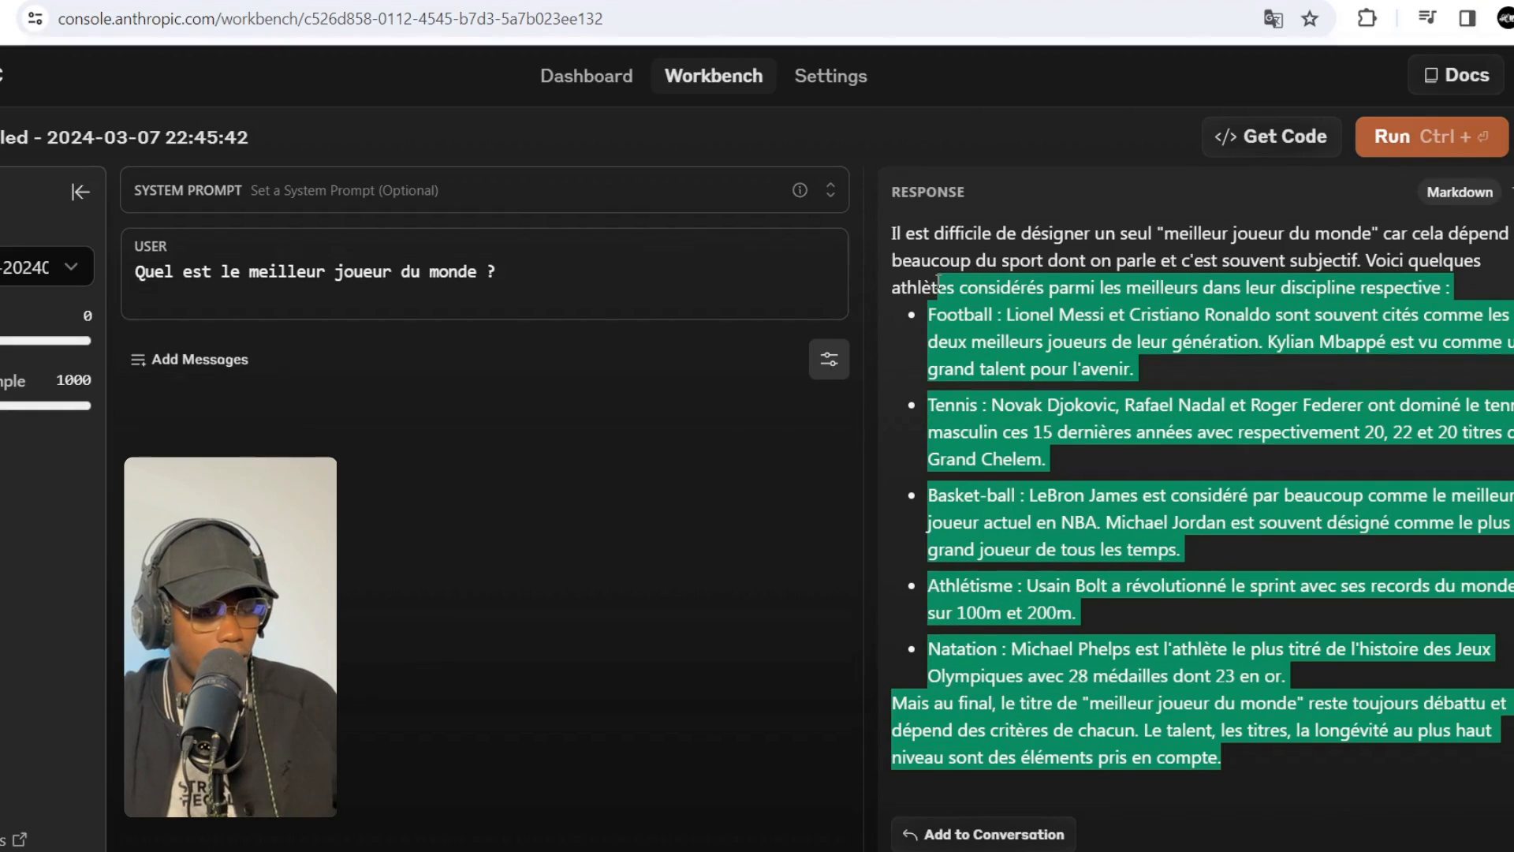
pyautogui.click(960, 347)
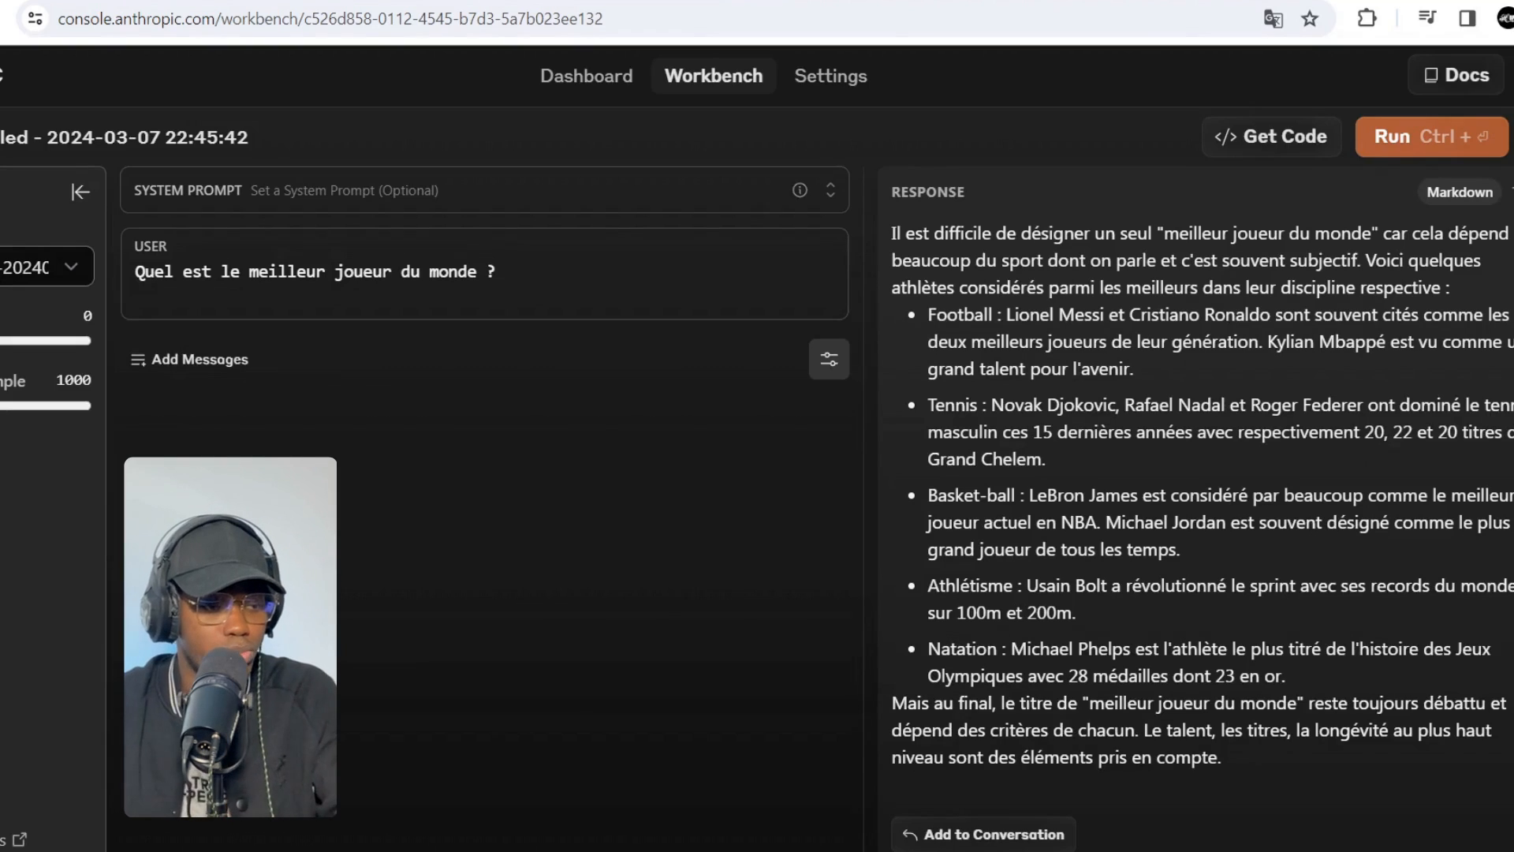
pyautogui.click(24, 267)
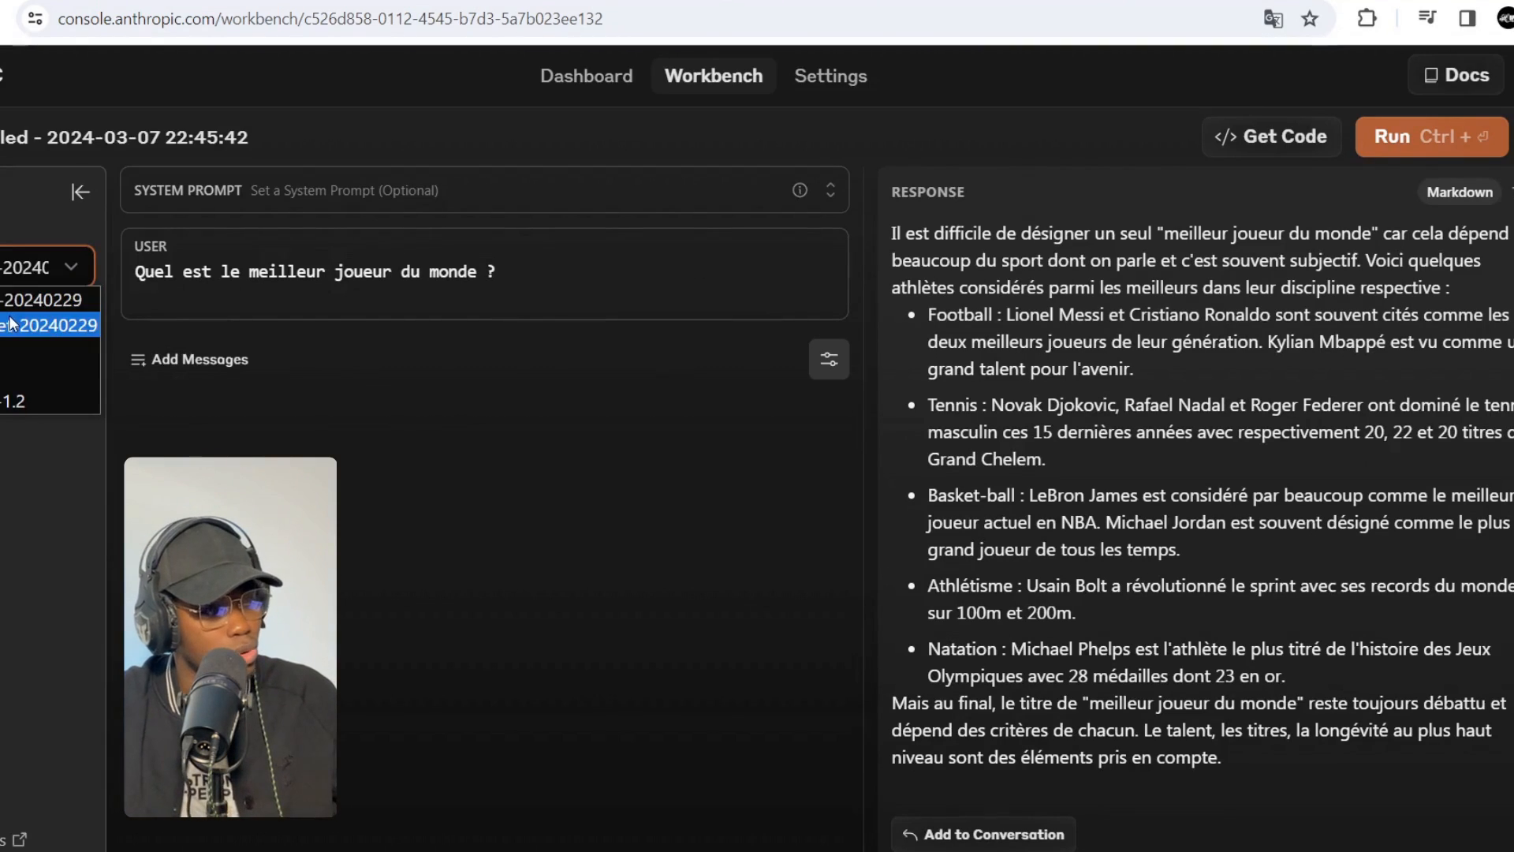
pyautogui.click(4, 268)
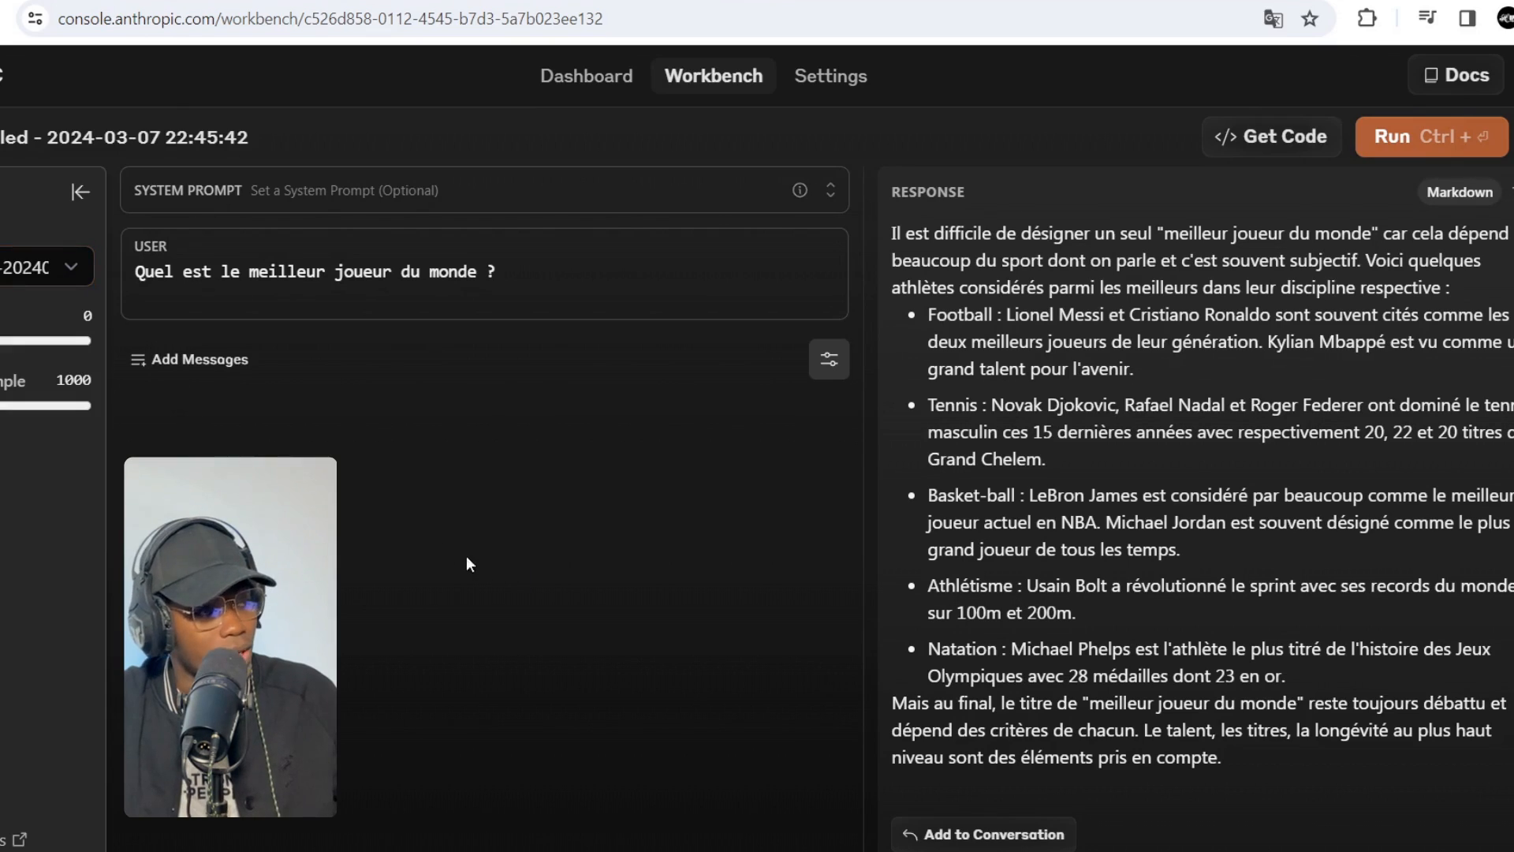
pyautogui.click(3, 268)
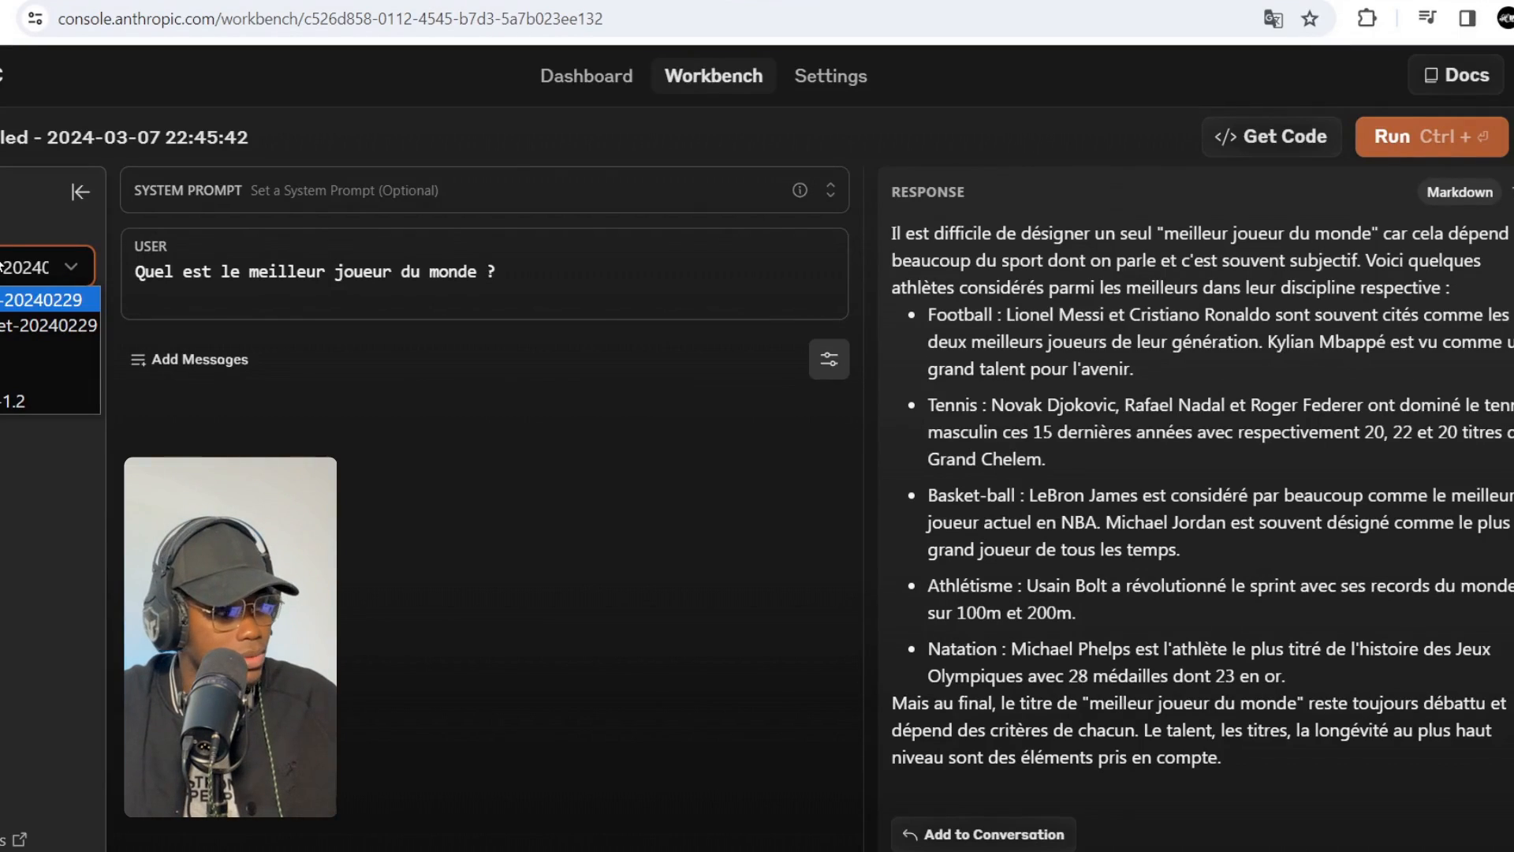
pyautogui.click(373, 411)
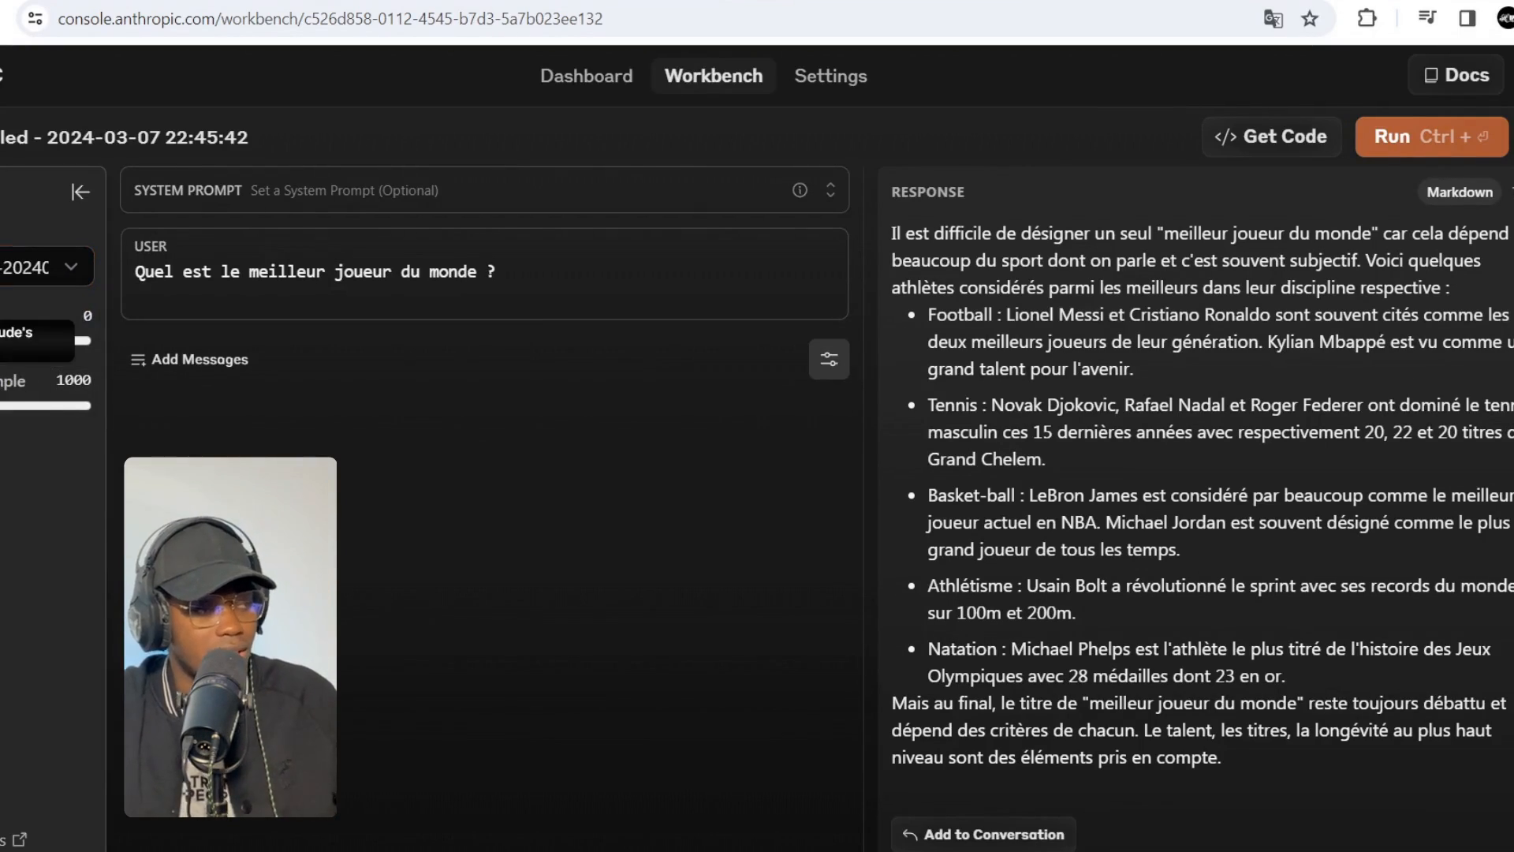
# Open the Claude API code for this prompt, review the Python version and the available languages, and close it
pyautogui.click(1271, 137)
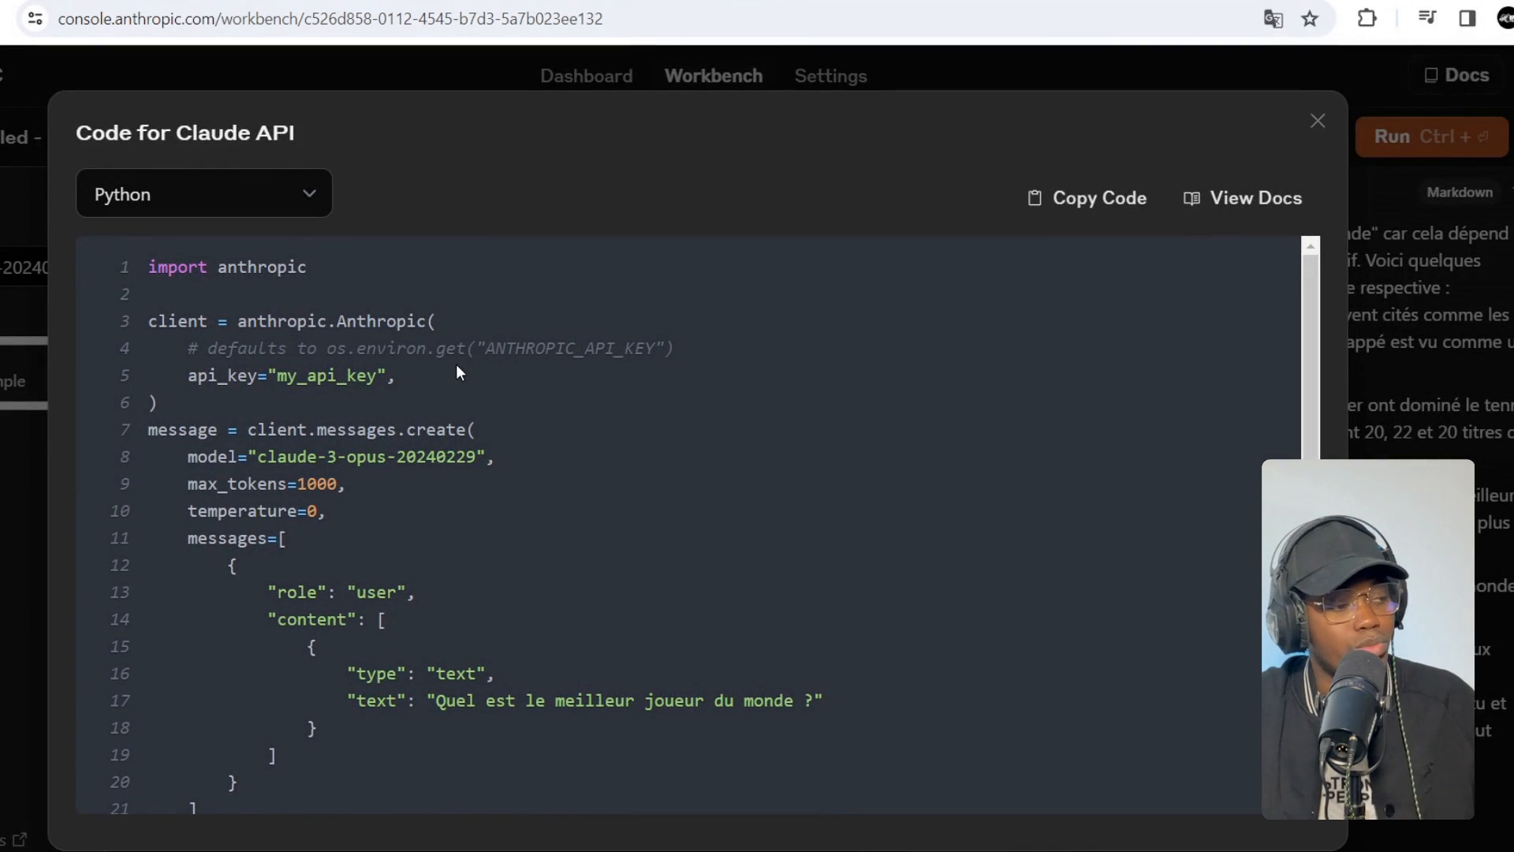
pyautogui.scroll(-1, 456, 365)
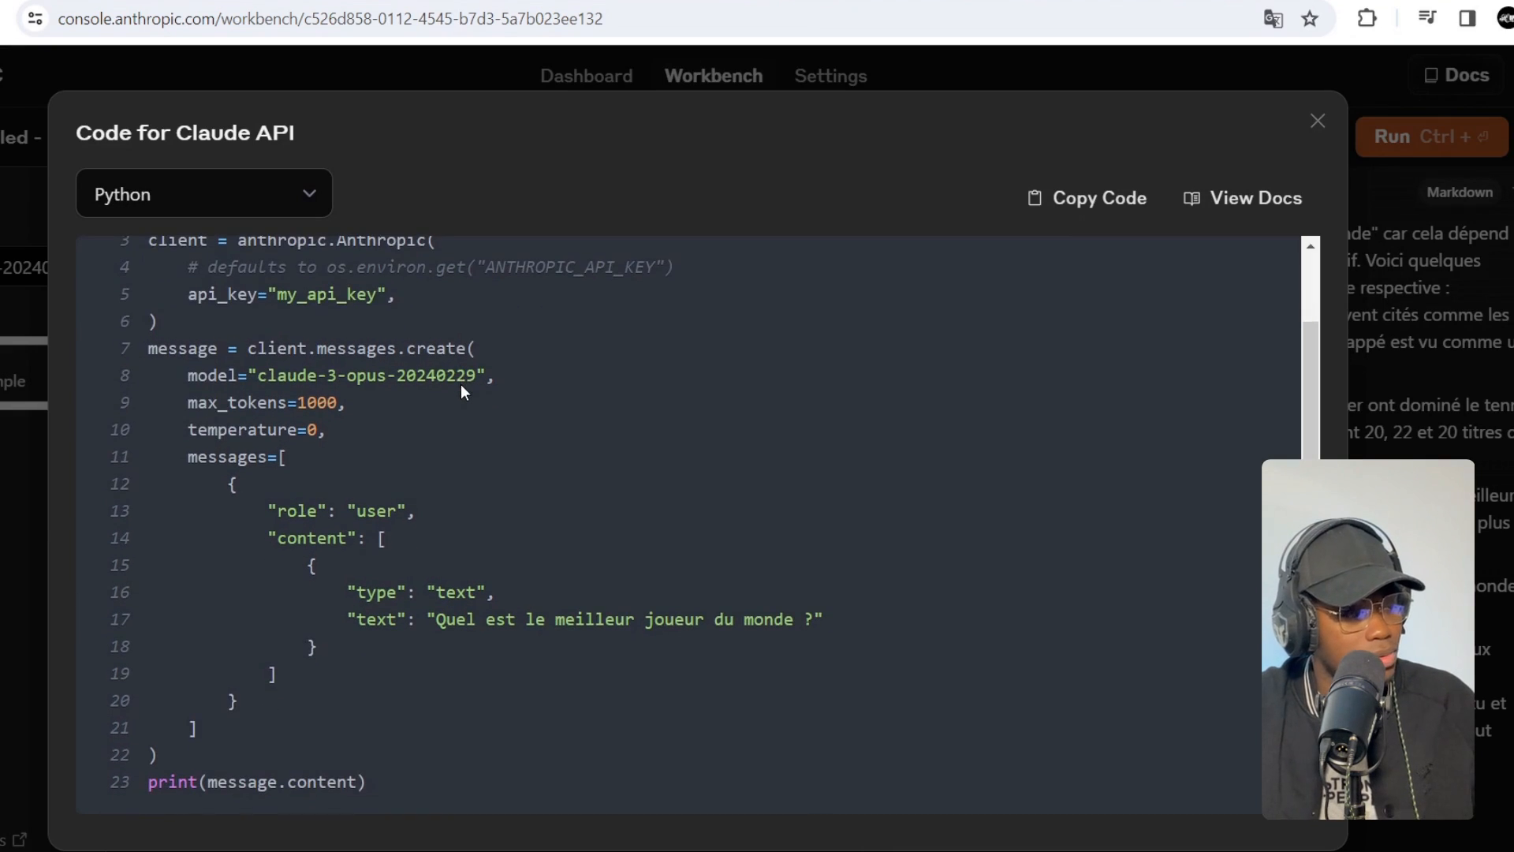
pyautogui.scroll(1, 461, 385)
pyautogui.click(265, 193)
pyautogui.click(268, 196)
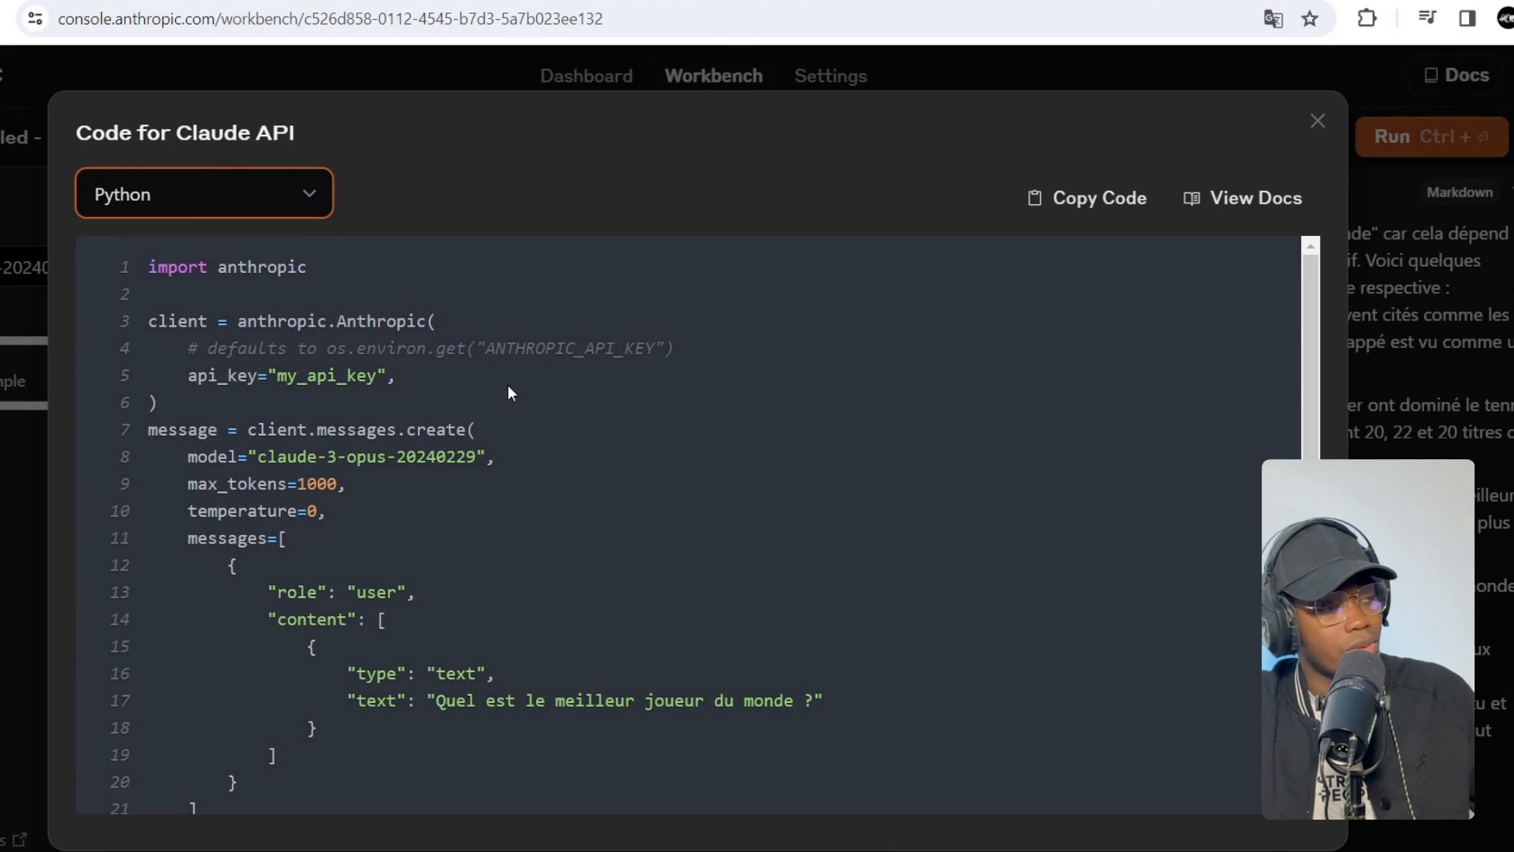
pyautogui.click(217, 199)
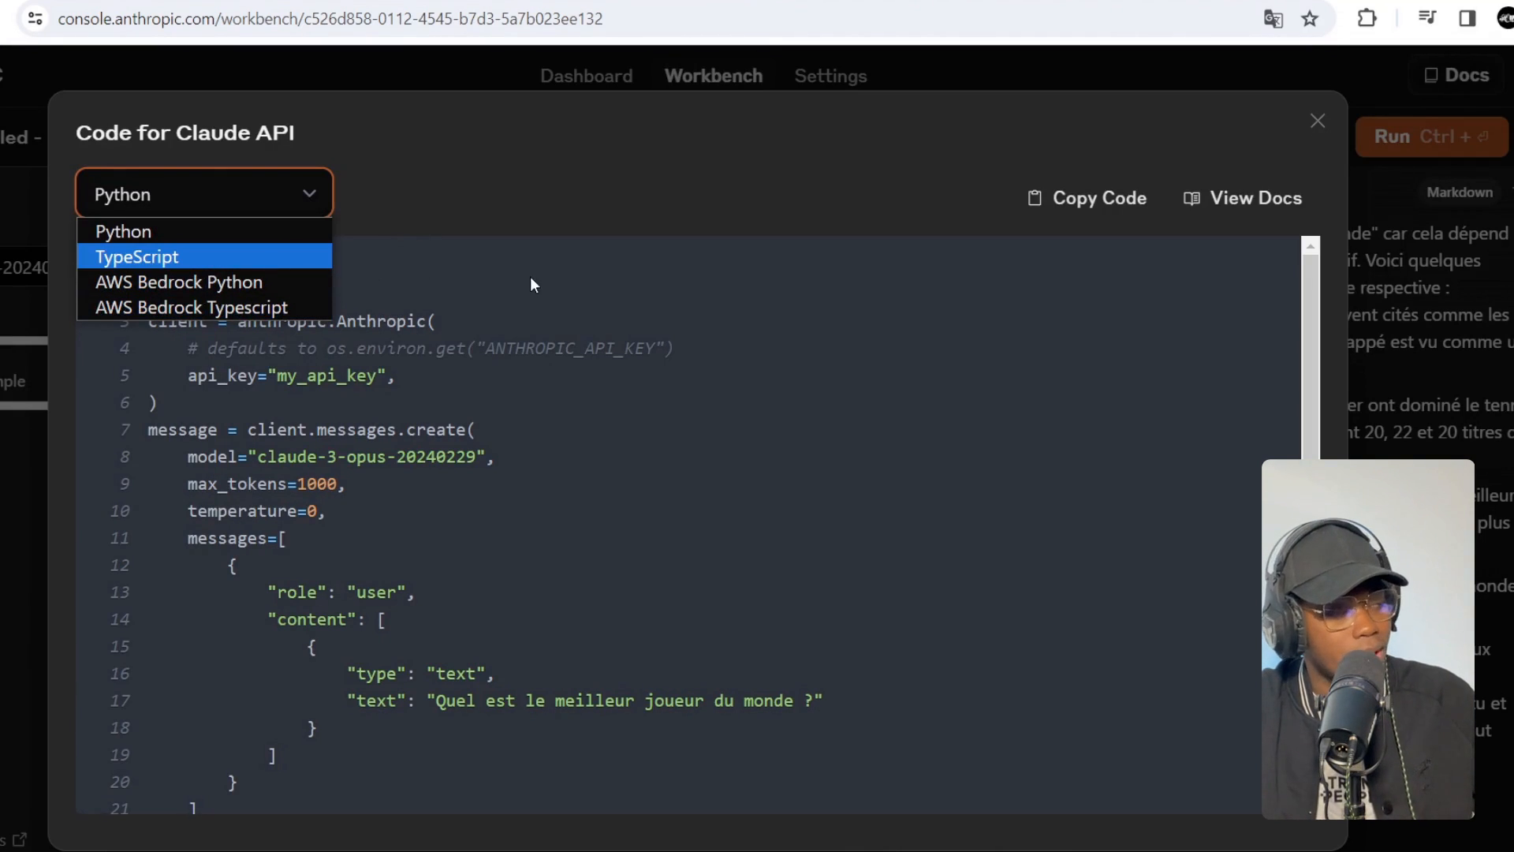
pyautogui.click(464, 198)
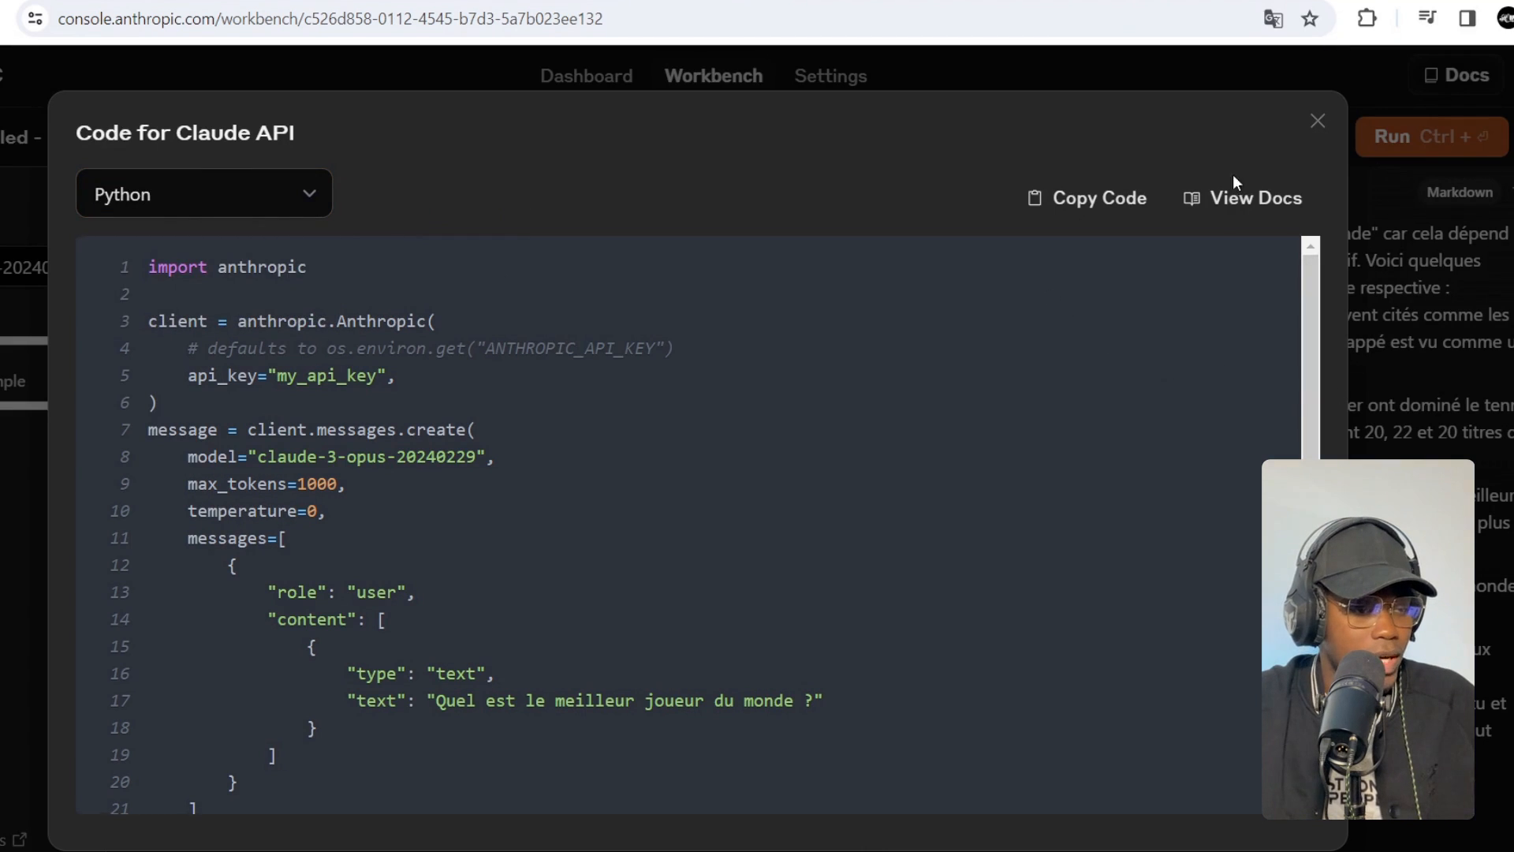
pyautogui.click(1318, 121)
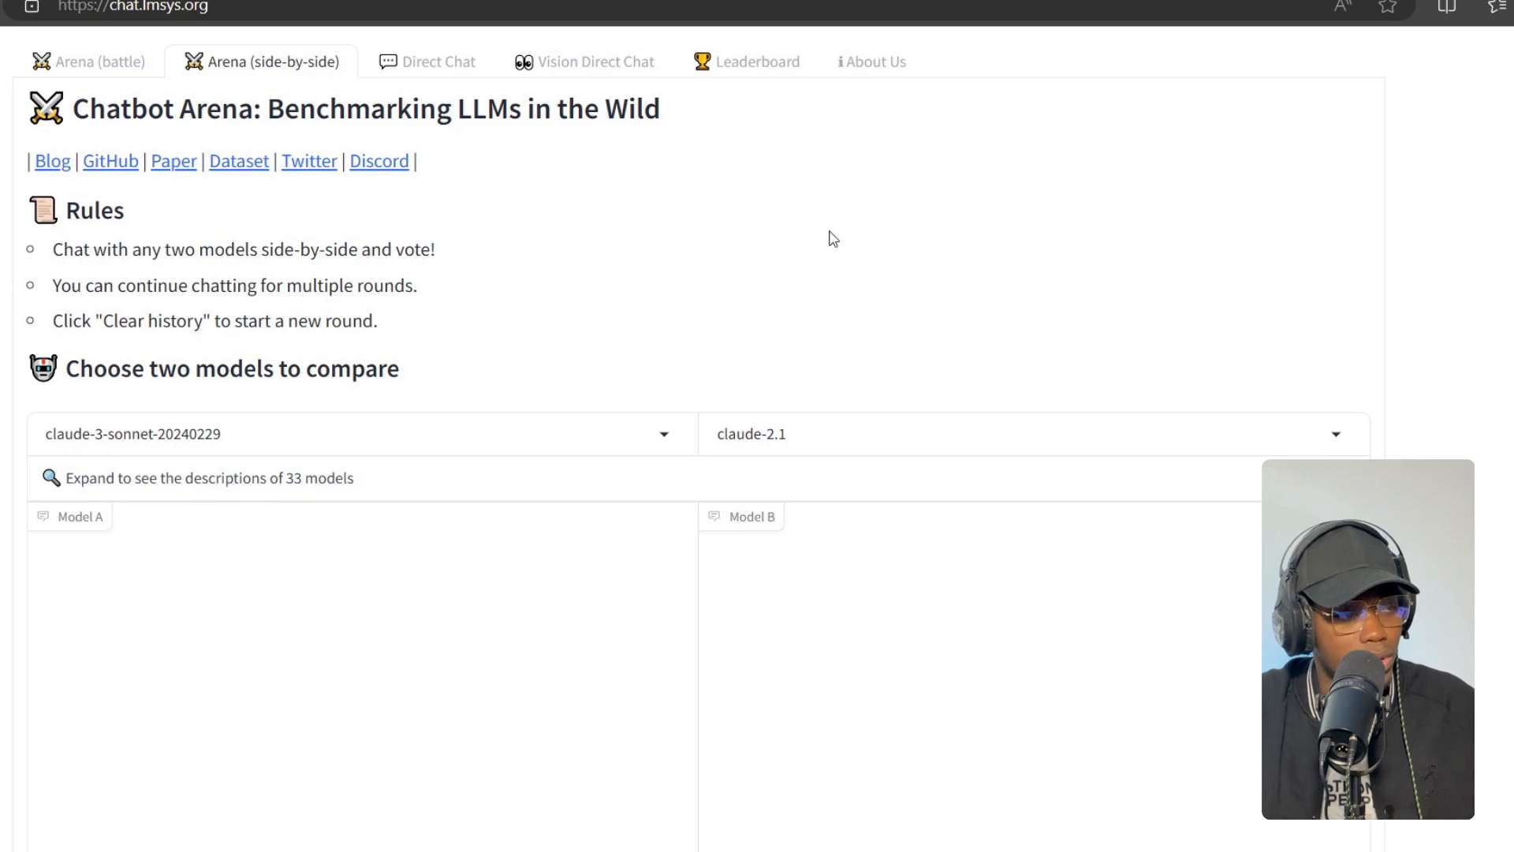
# Open the LMSYS Chatbot Arena leaderboard and examine the models' ranks, Elo scores, votes and organizations
pyautogui.click(765, 61)
pyautogui.scroll(-3, 674, 300)
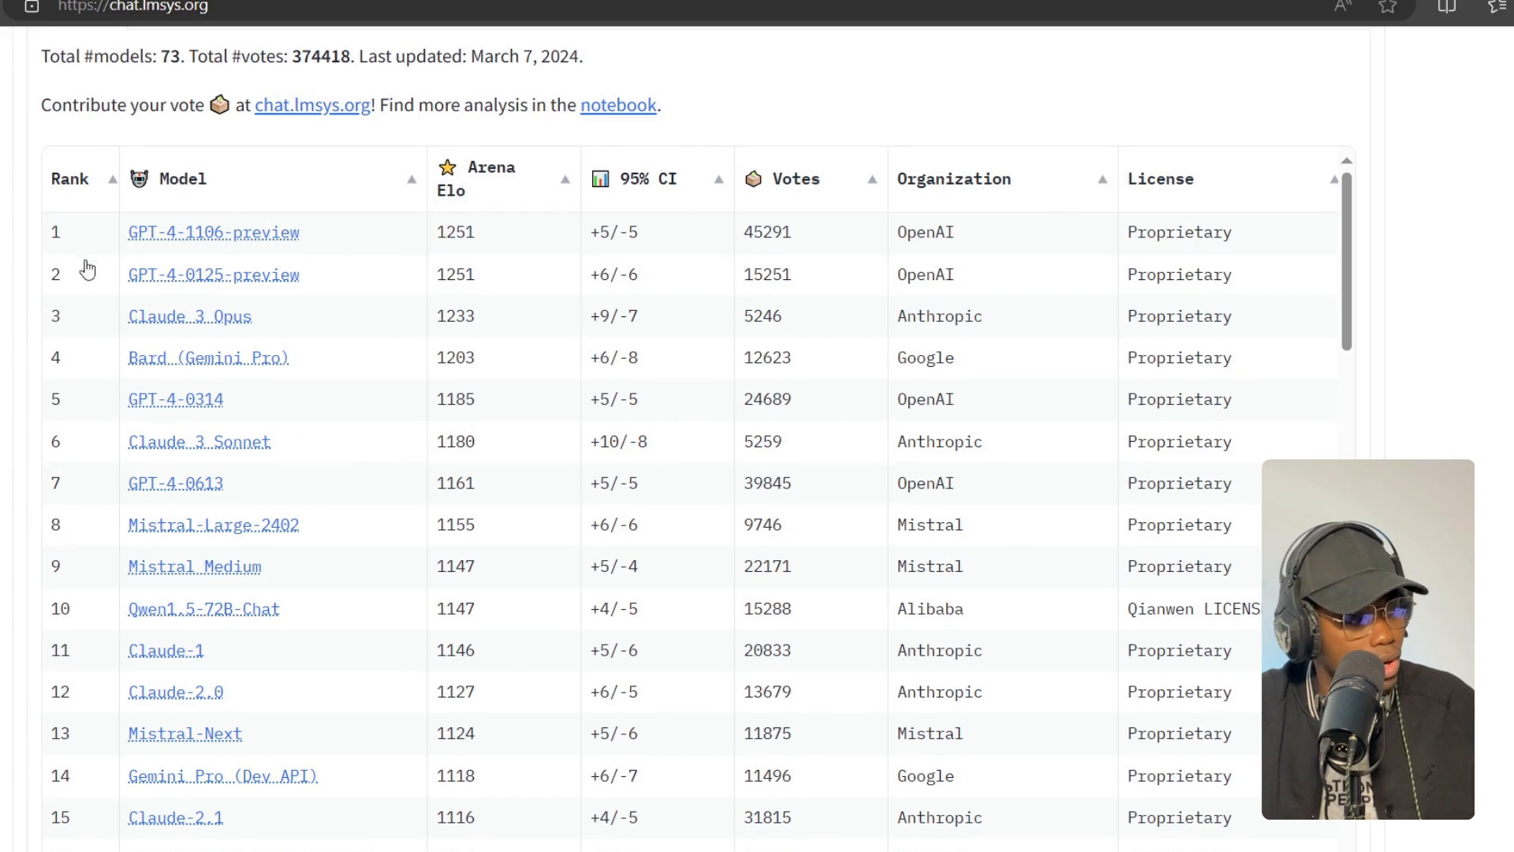
pyautogui.scroll(3, 81, 274)
pyautogui.scroll(-3, 135, 426)
pyautogui.scroll(3, 145, 423)
pyautogui.scroll(-2, 1343, 408)
pyautogui.scroll(2, 1055, 523)
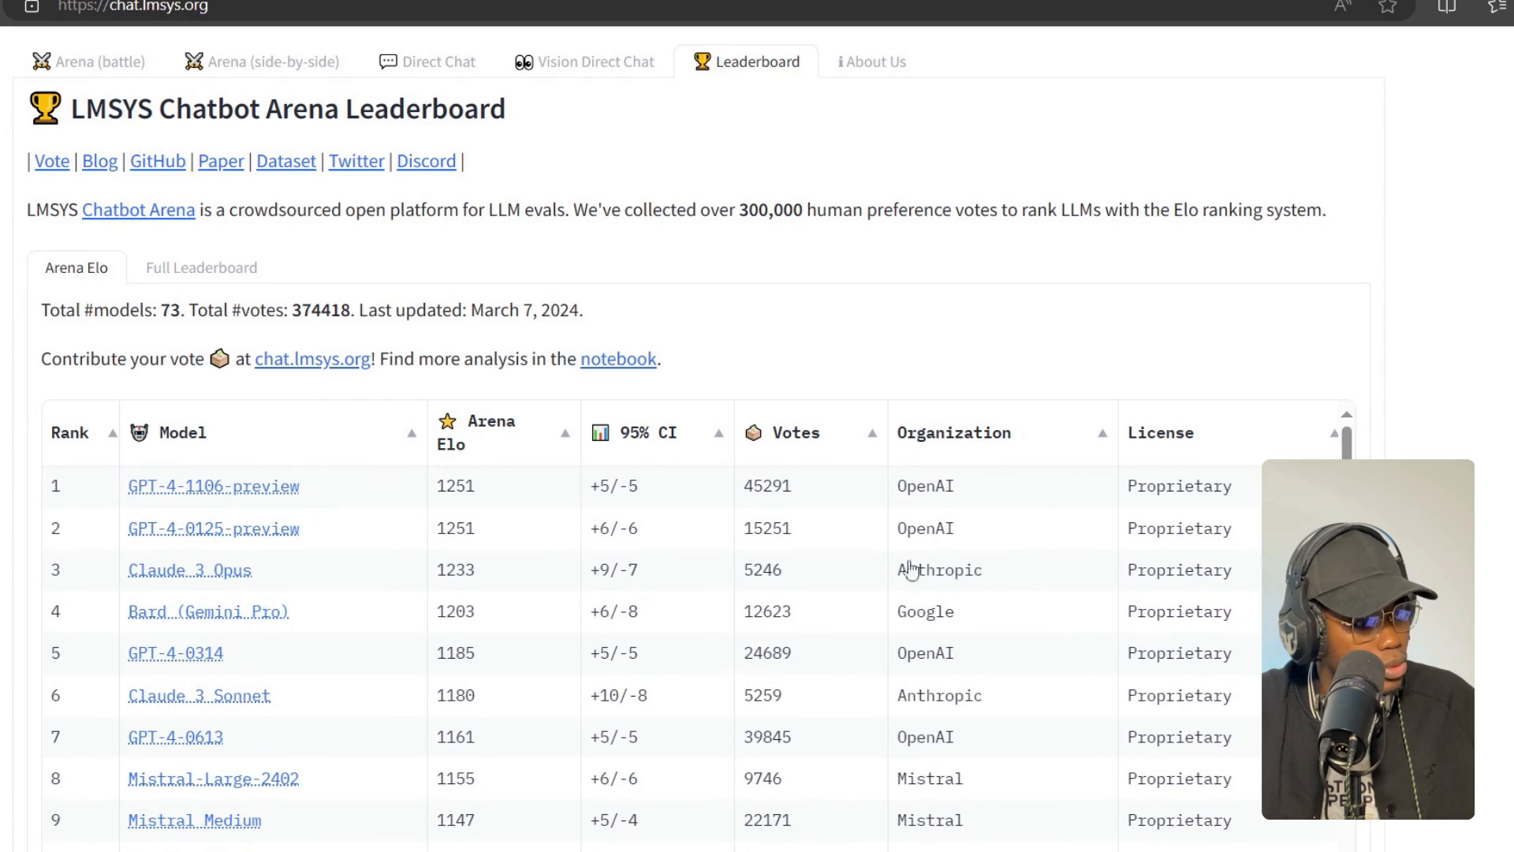
pyautogui.scroll(-3, 1478, 345)
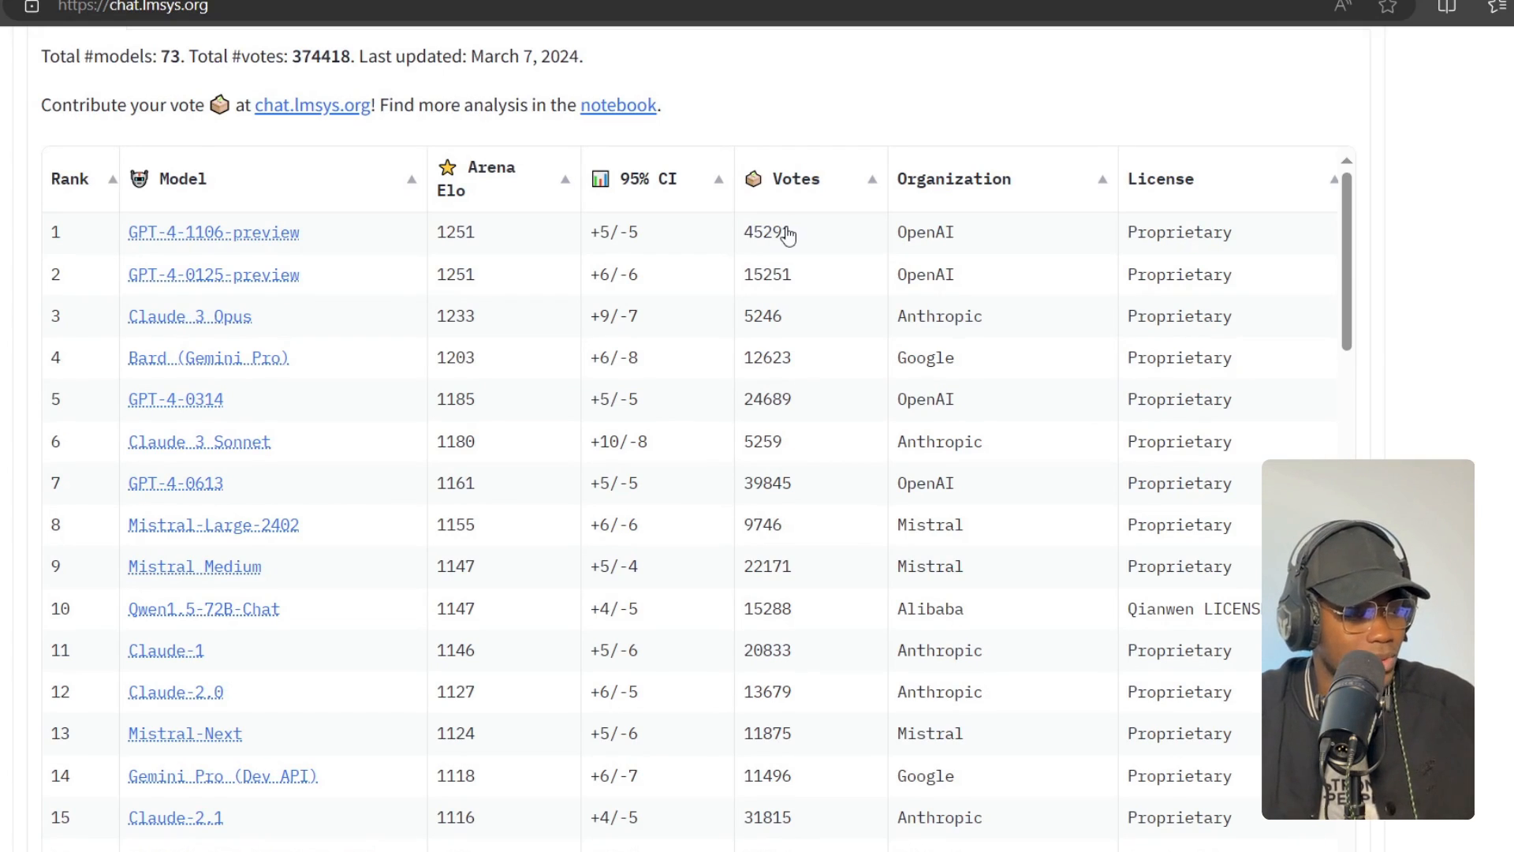
pyautogui.scroll(3, 604, 254)
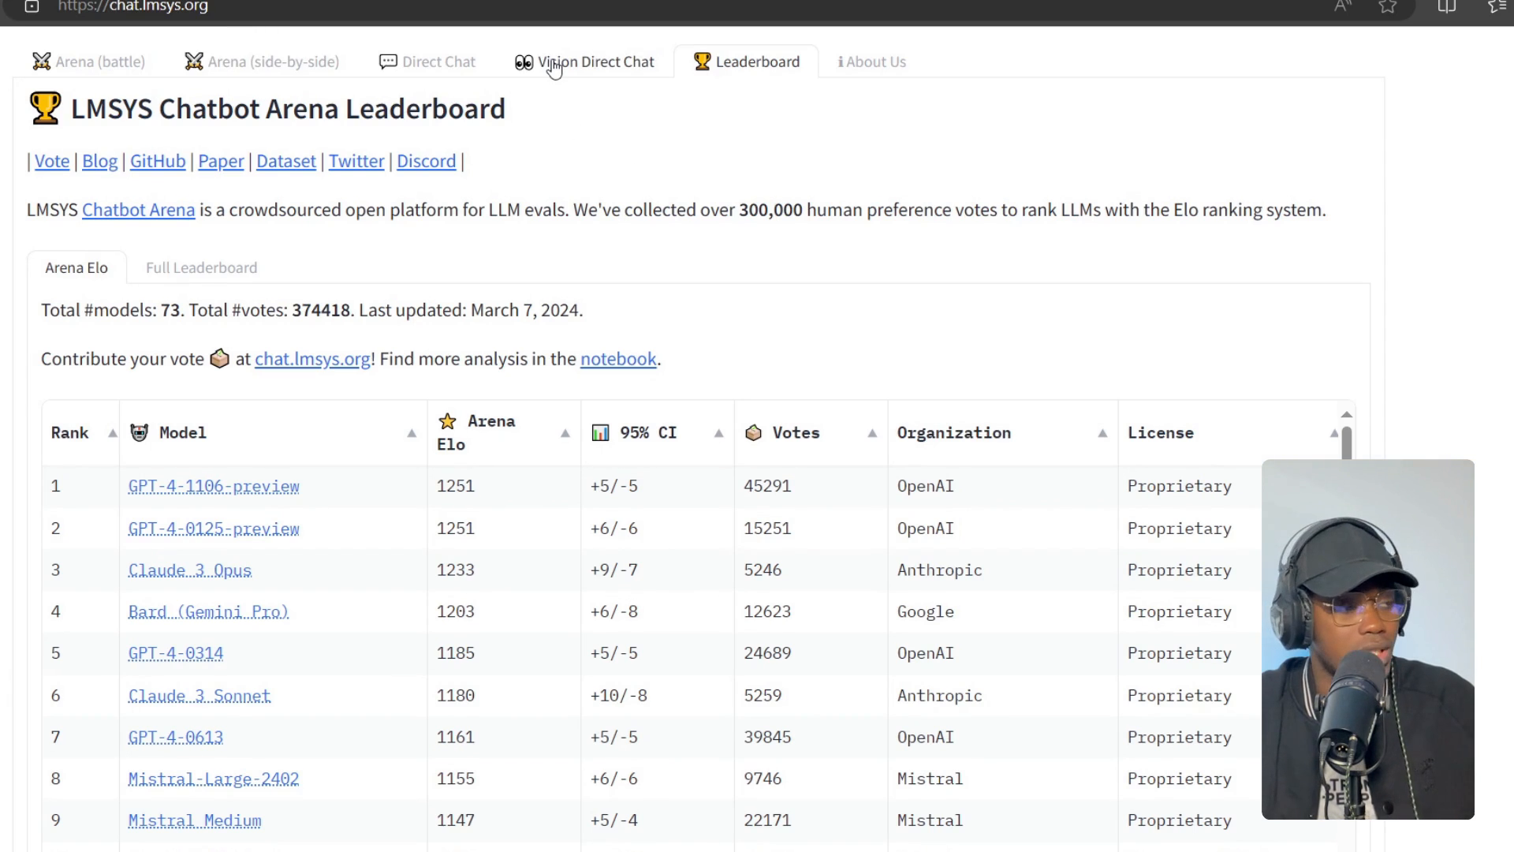
# Set up a side-by-side arena comparison with claude-3-sonnet-20240229 as model A and gpt-4-1106-preview as model B
pyautogui.click(248, 67)
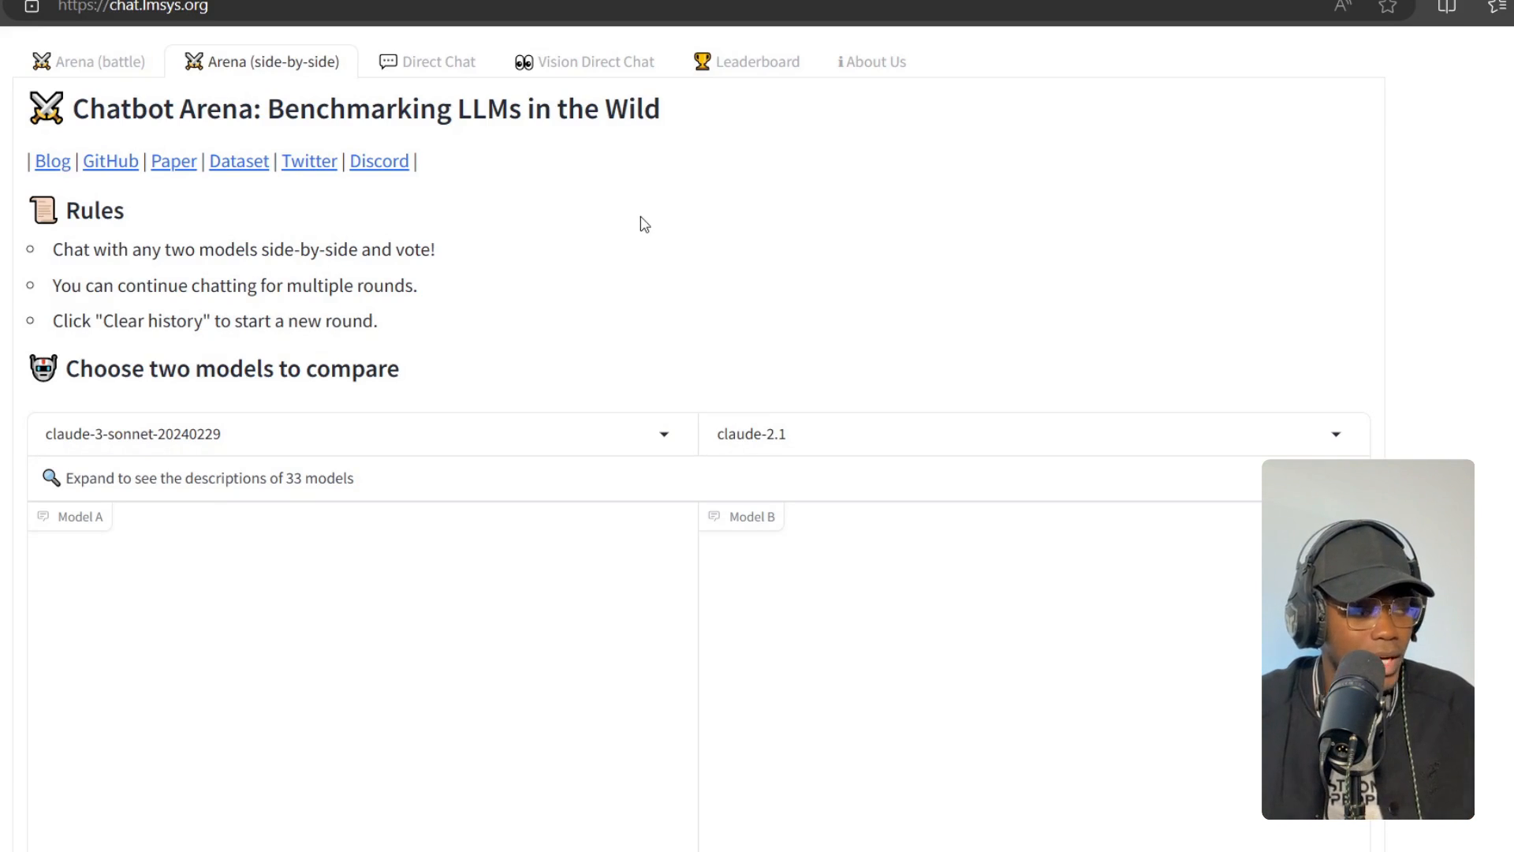
pyautogui.scroll(-3, 641, 183)
pyautogui.click(531, 187)
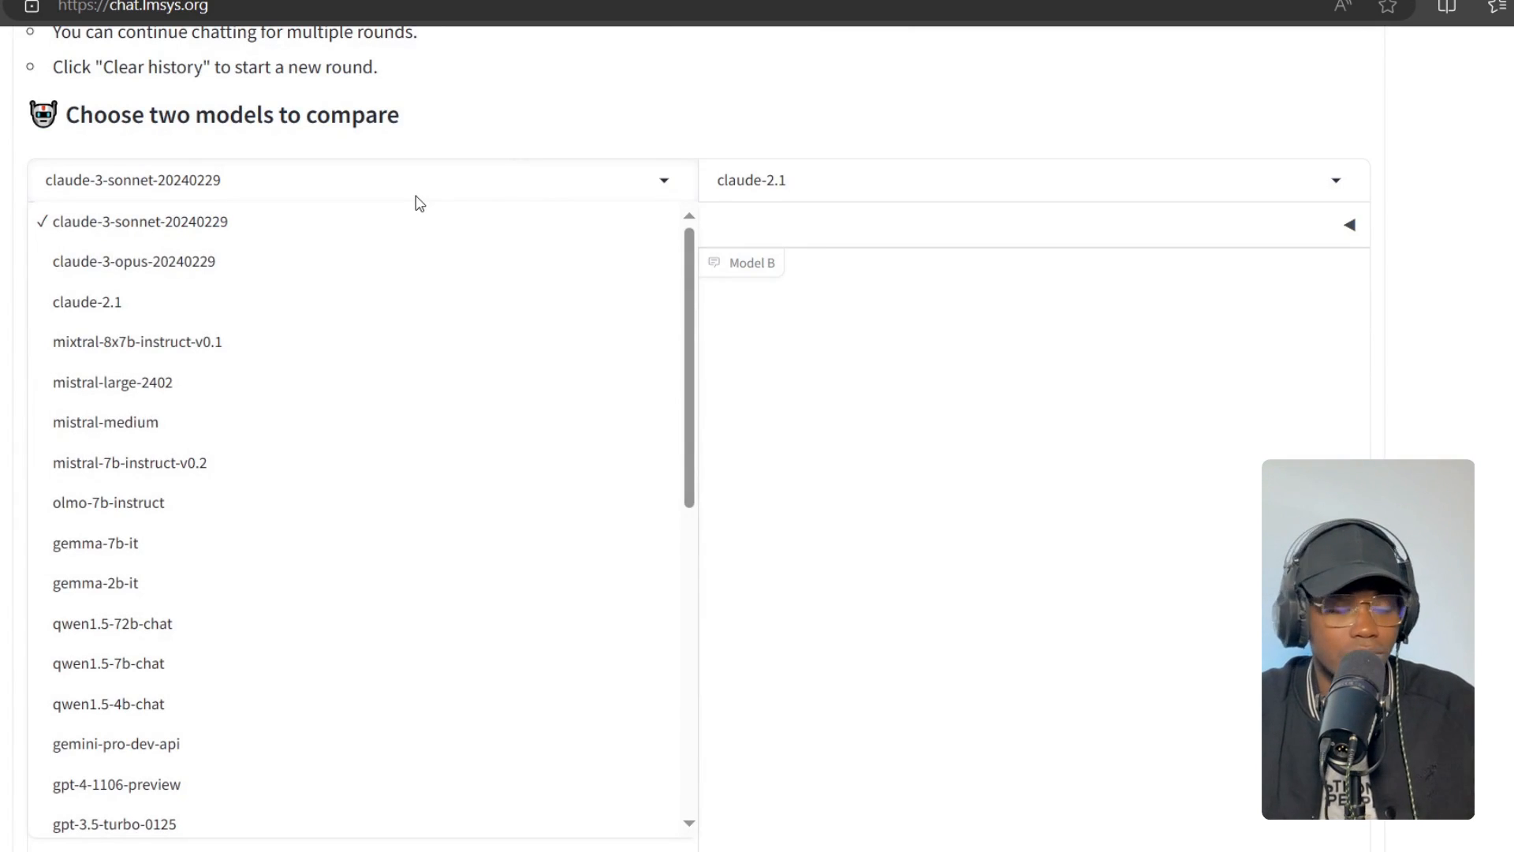
pyautogui.click(672, 99)
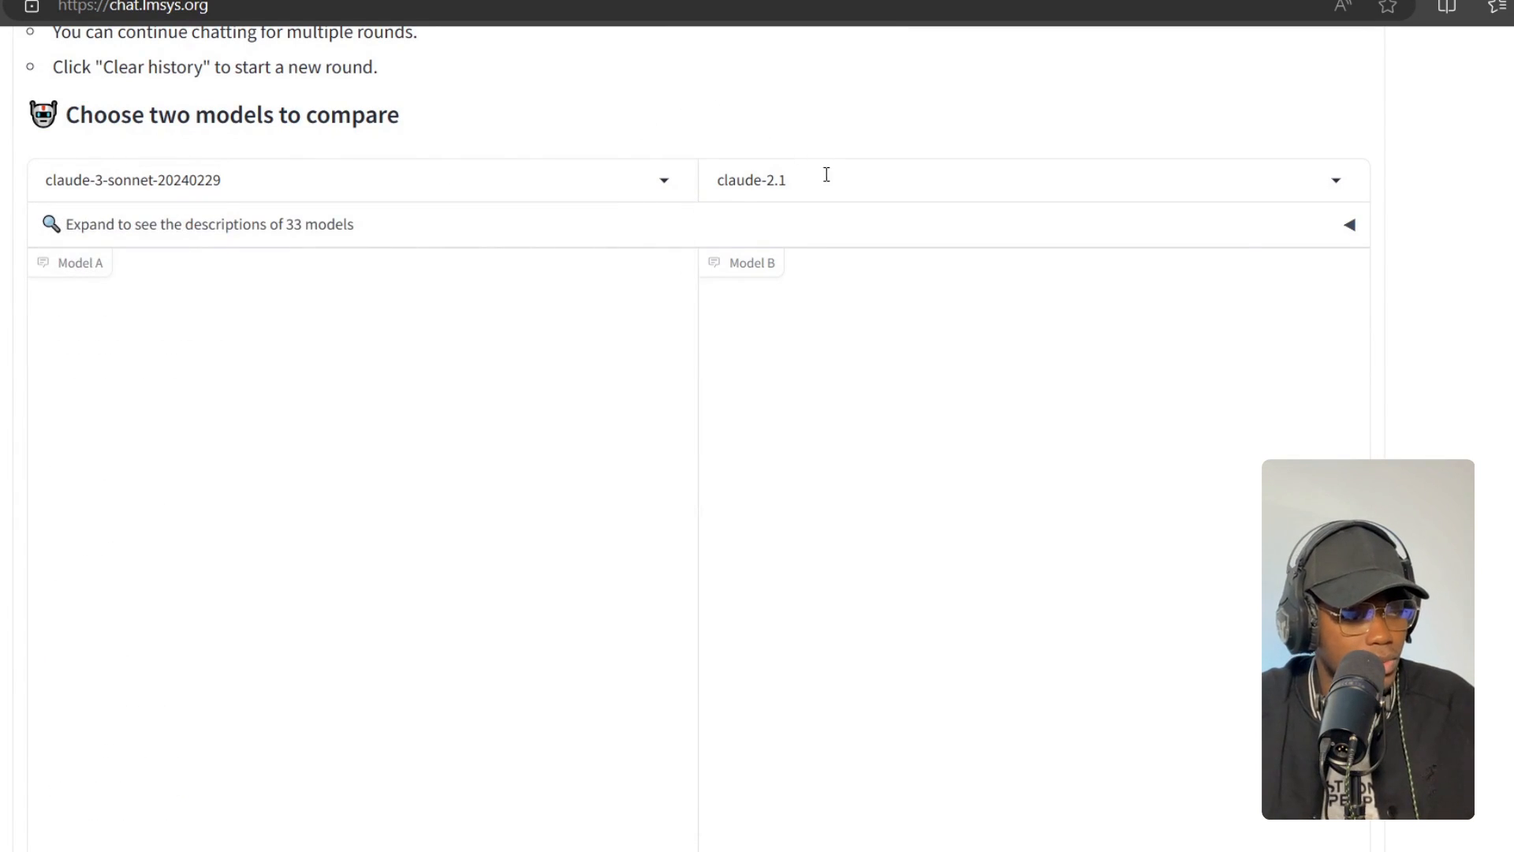
pyautogui.click(812, 180)
pyautogui.scroll(-4, 1169, 258)
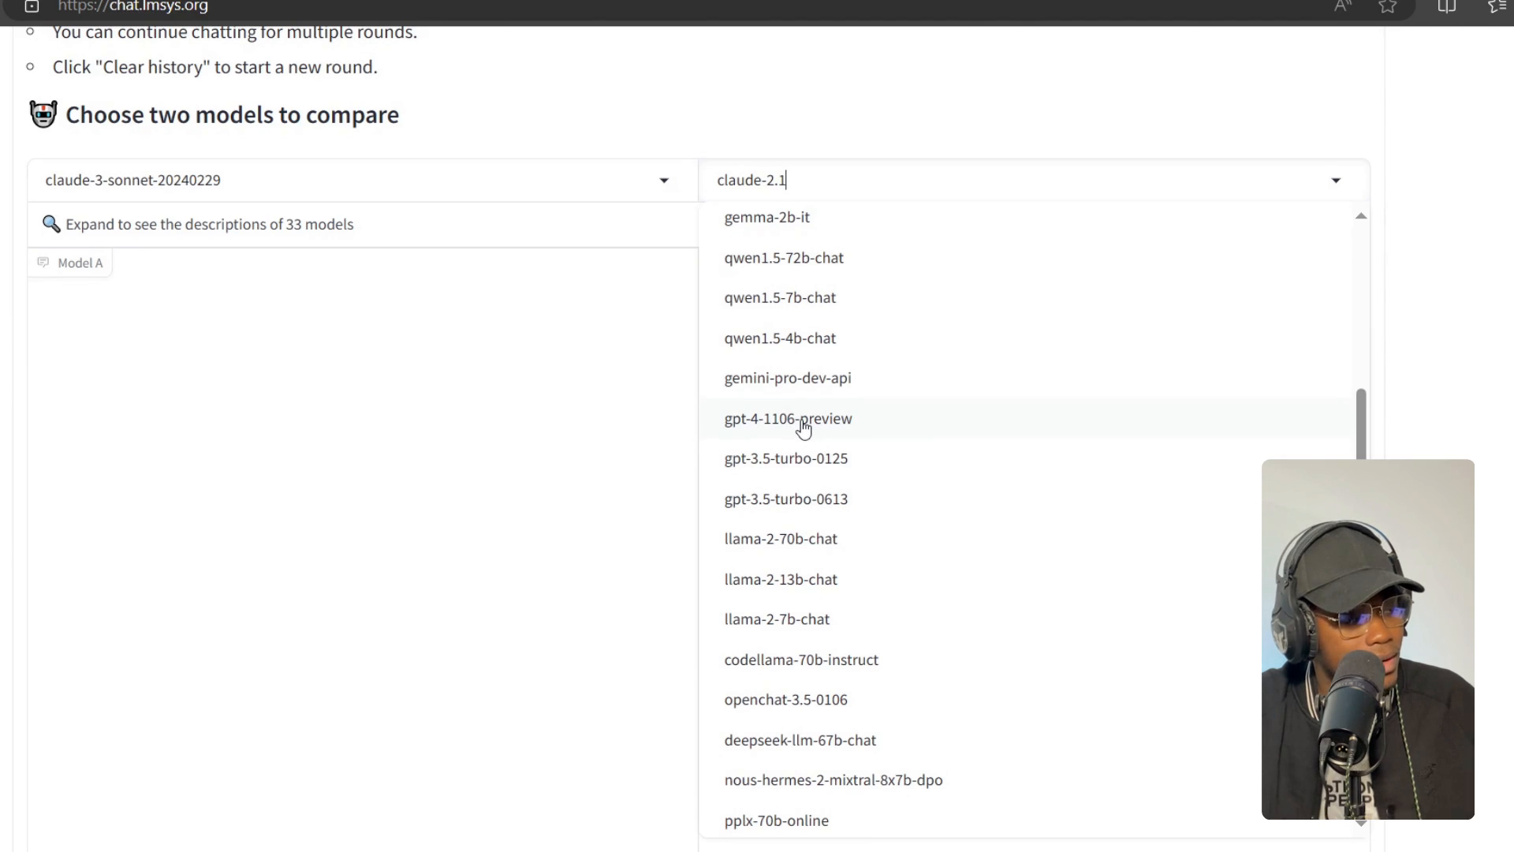
pyautogui.click(913, 419)
pyautogui.scroll(-2, 743, 350)
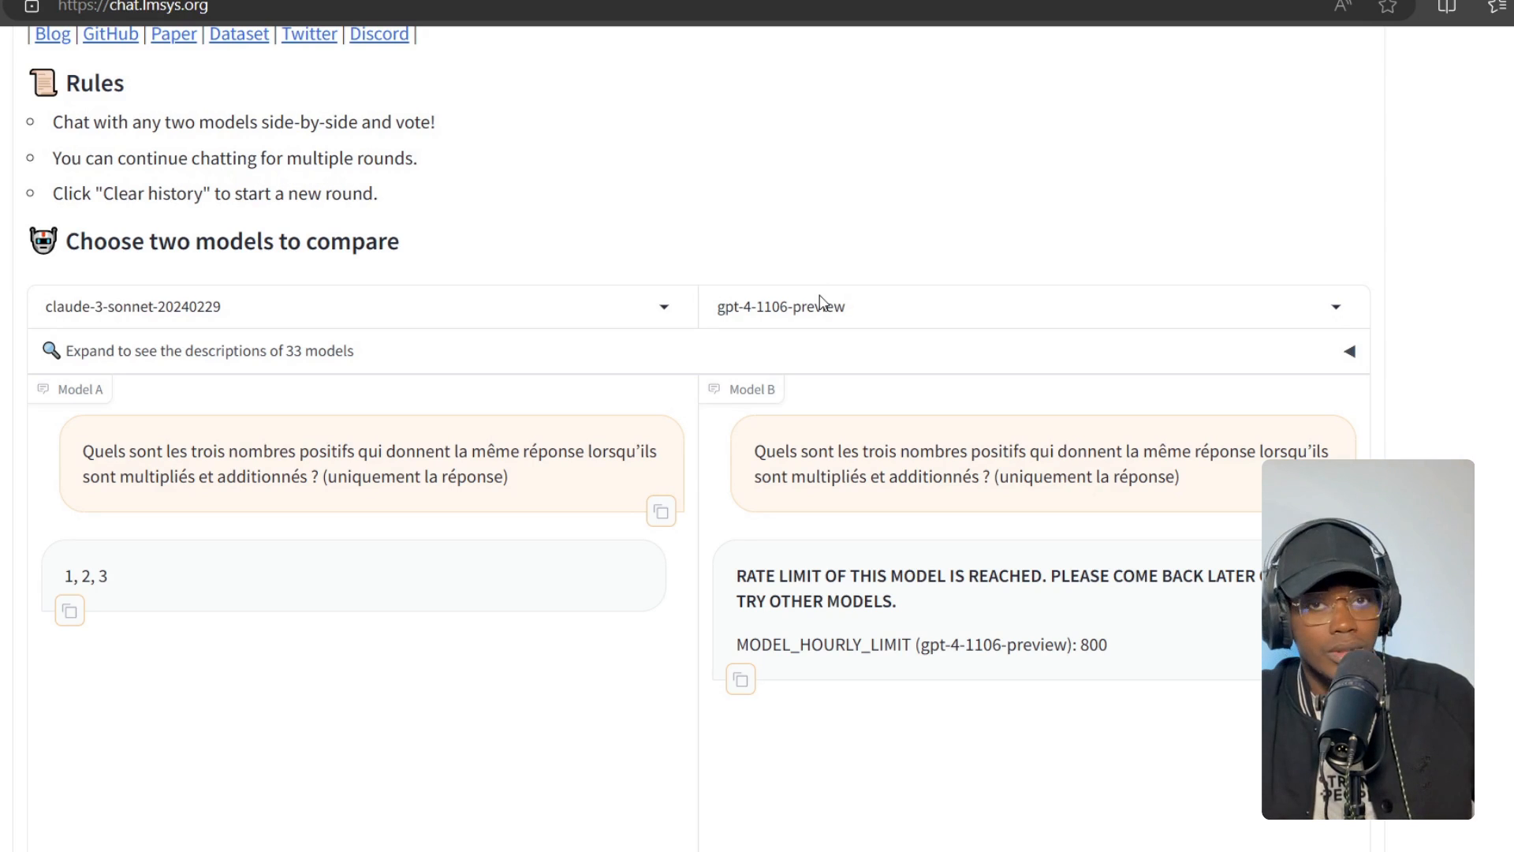
# Review both models' replies to the question about three positive numbers with equal product and sum
pyautogui.moveTo(846, 596); pyautogui.dragTo(736, 574)
pyautogui.click(1130, 640)
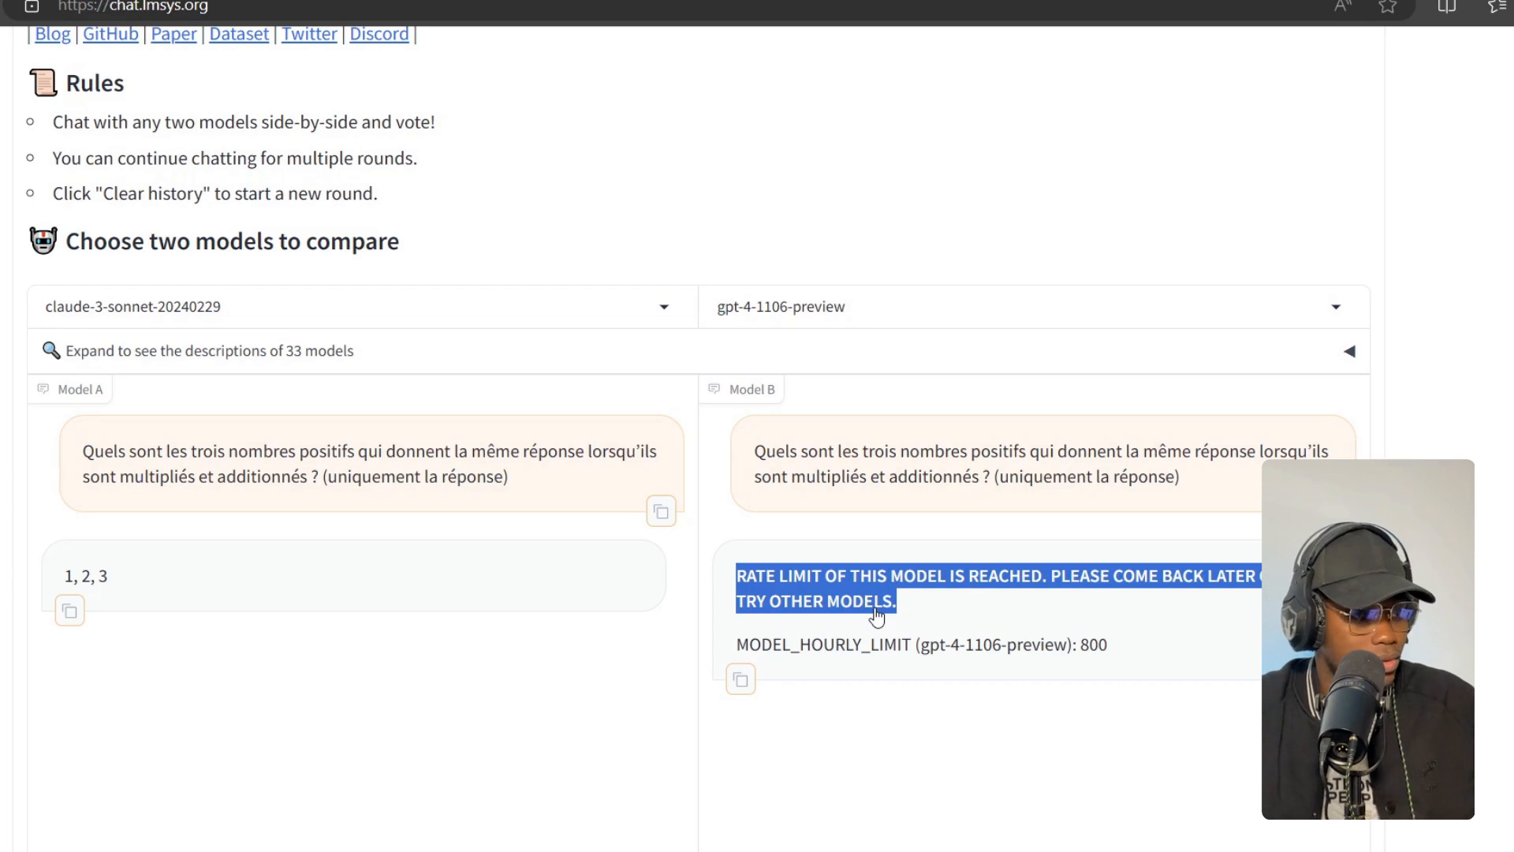
pyautogui.click(1332, 436)
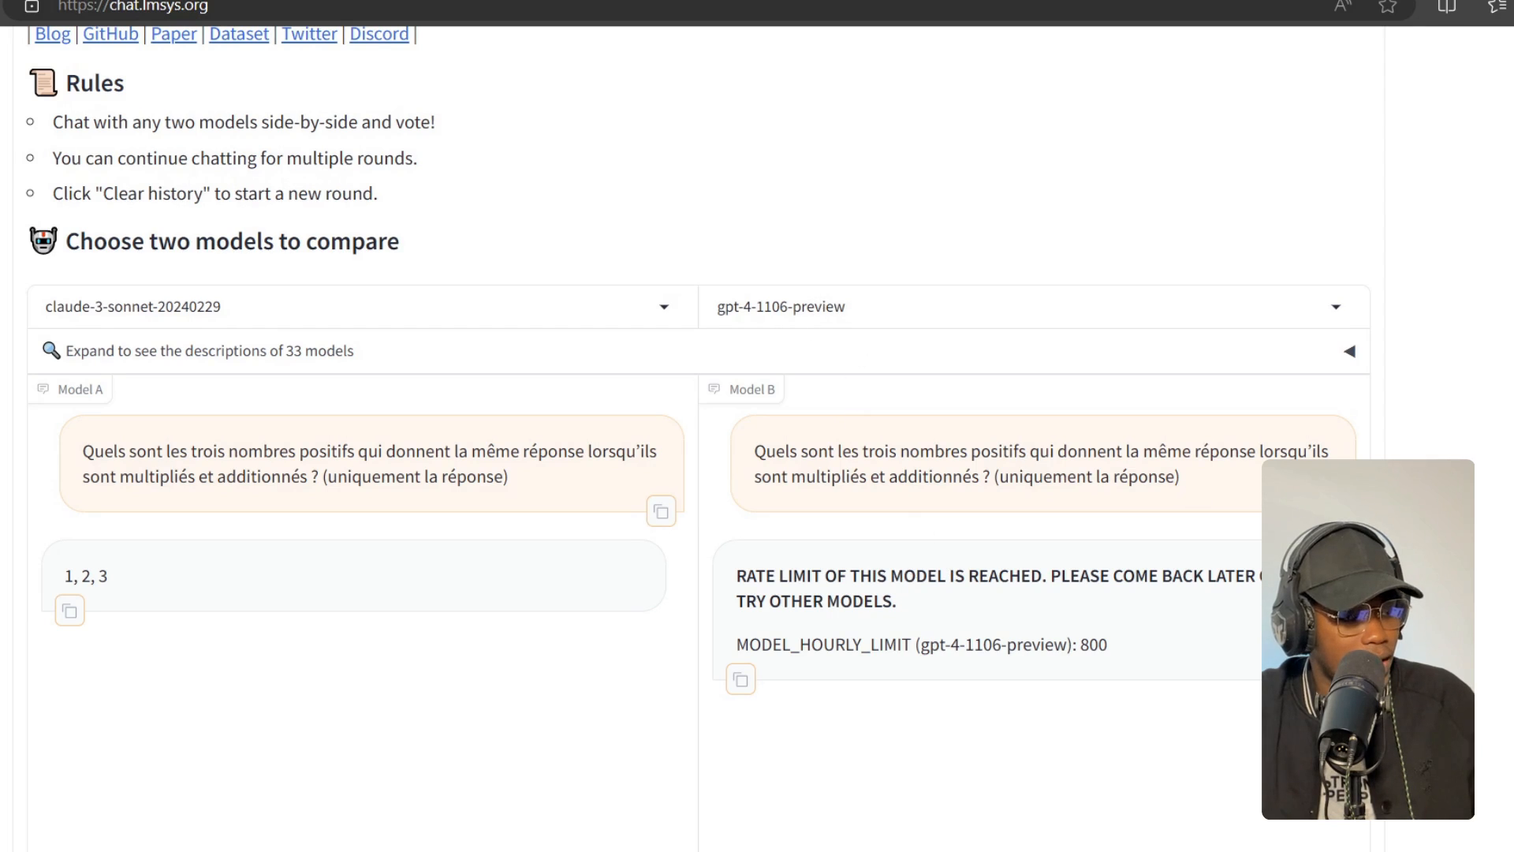
pyautogui.scroll(-3, 796, 379)
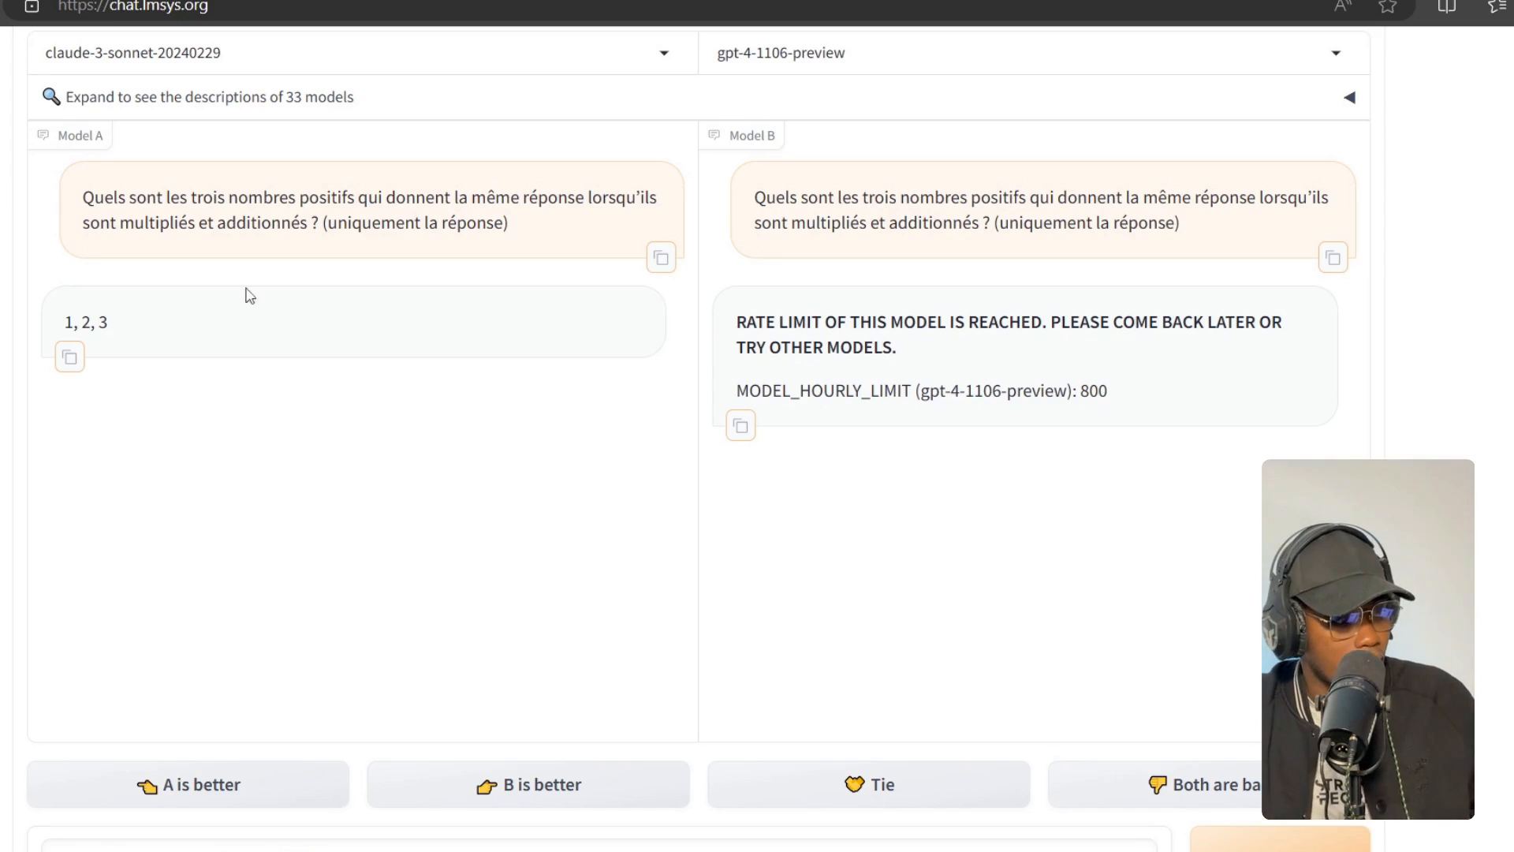
pyautogui.click(62, 46)
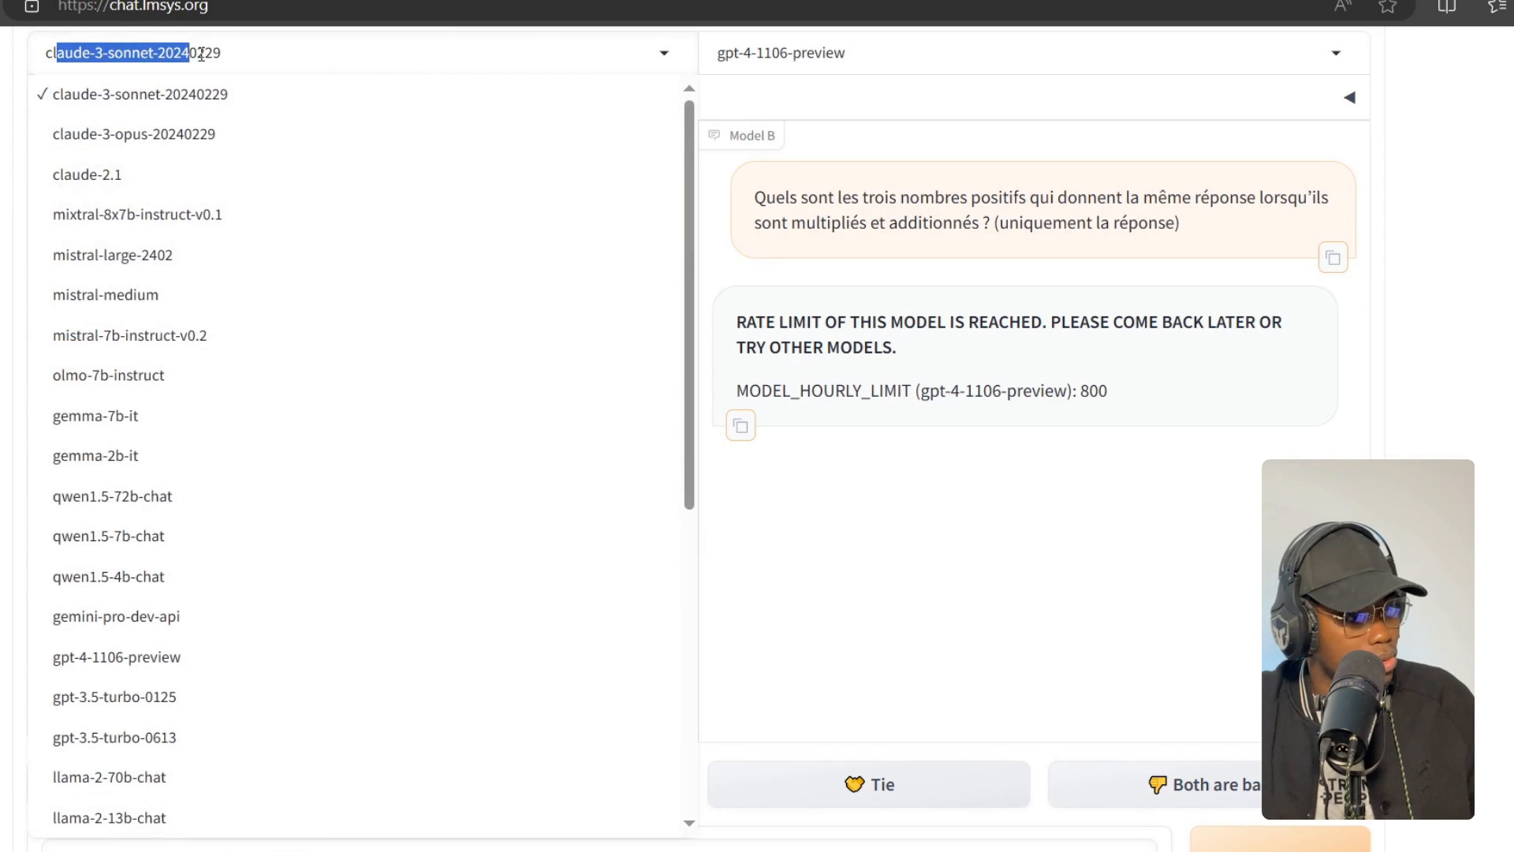
pyautogui.press('Escape')
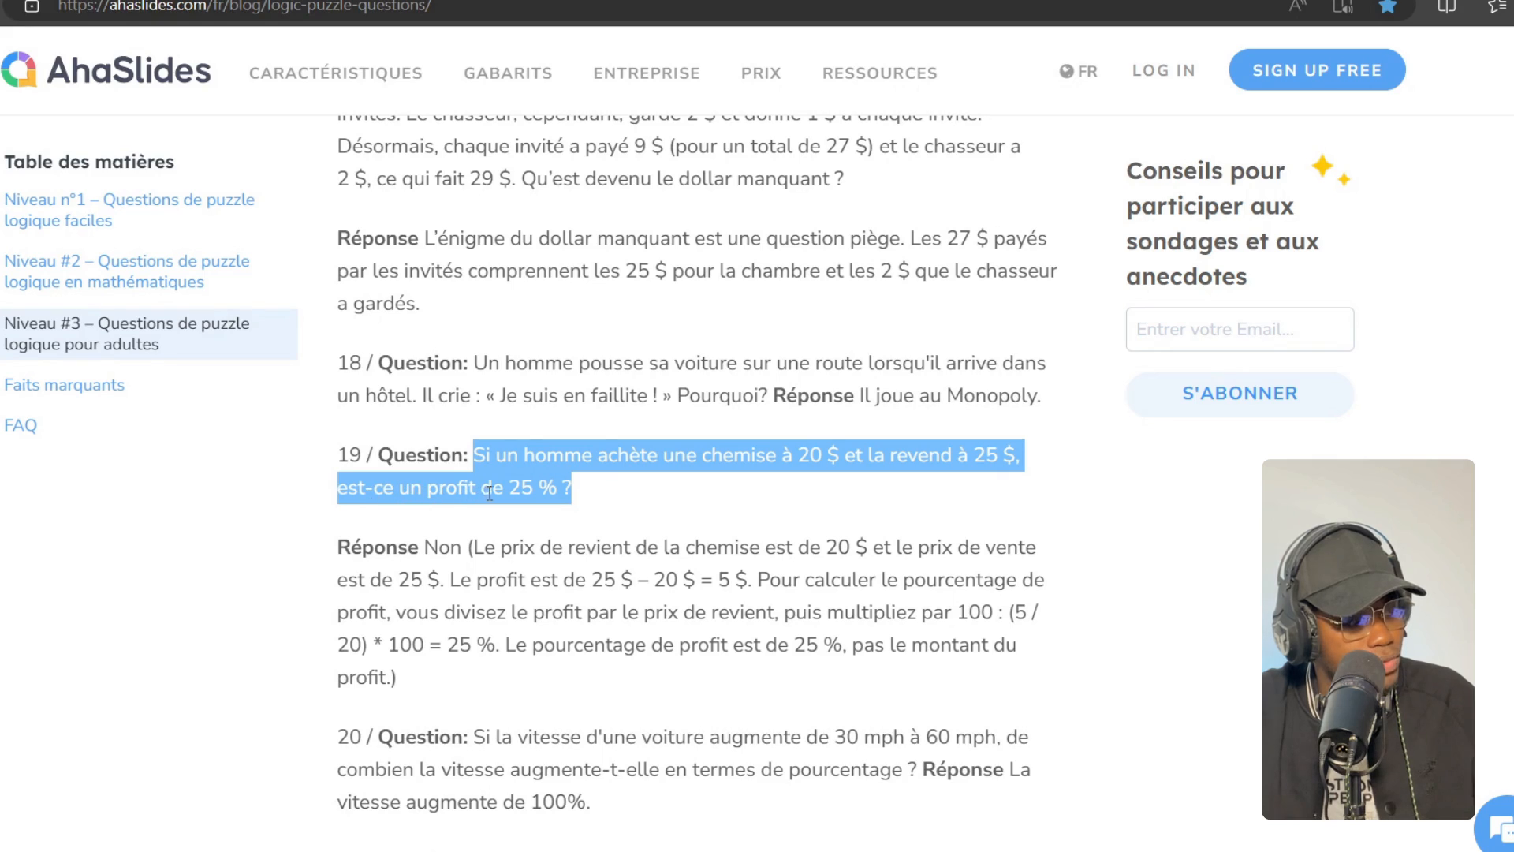
# On the AhaSlides logic puzzle page, copy question 19 about a shirt bought for 20 $ and resold for 25 $
pyautogui.rightClick(543, 479)
pyautogui.click(620, 499)
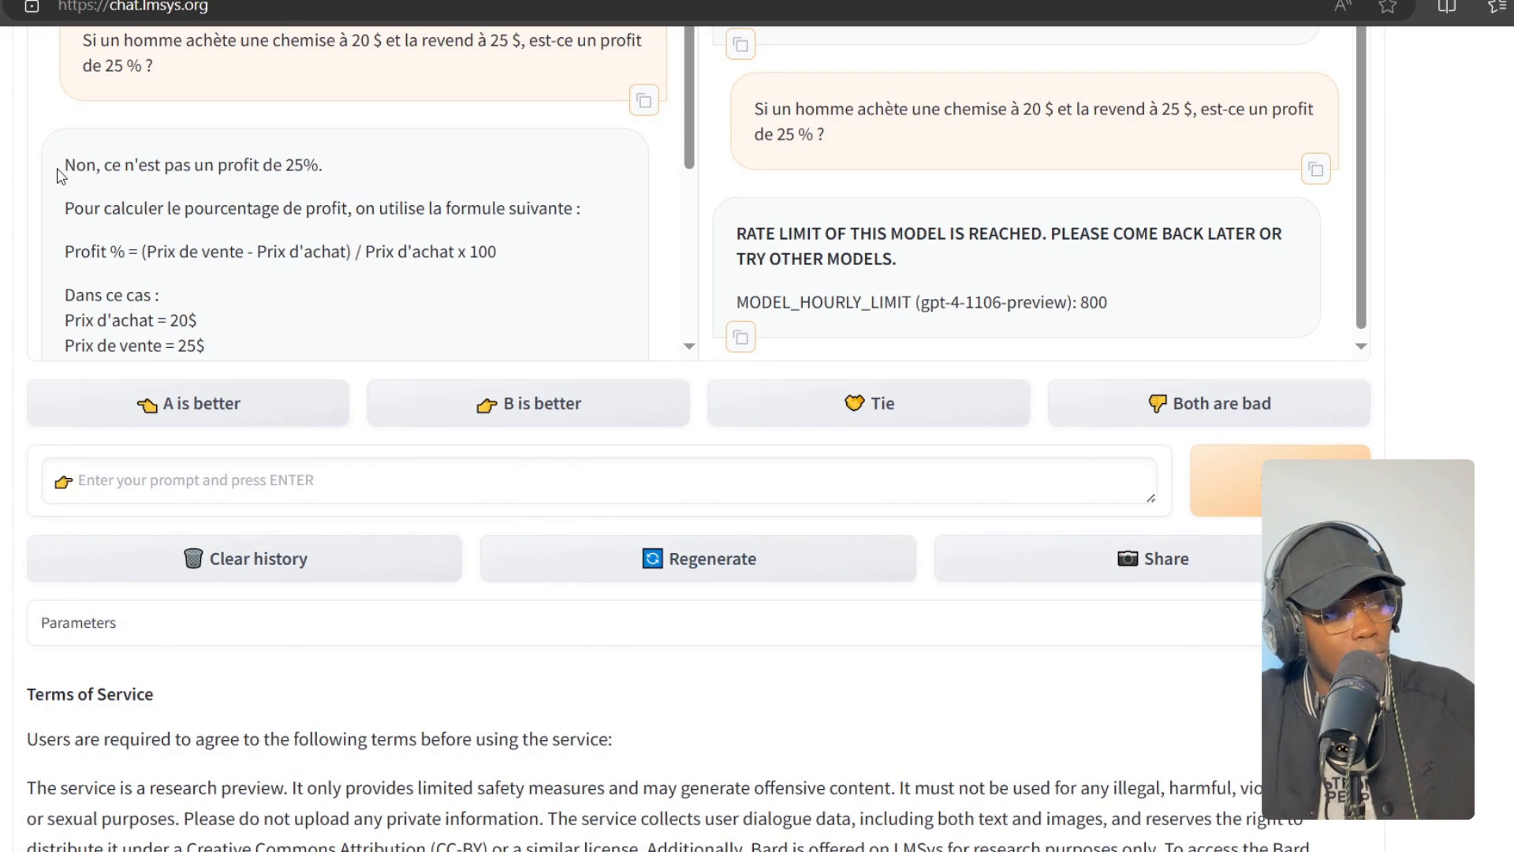
# Review both models' replies to the question about the shirt bought for 20 $ and resold for 25 $
pyautogui.scroll(1, 63, 177)
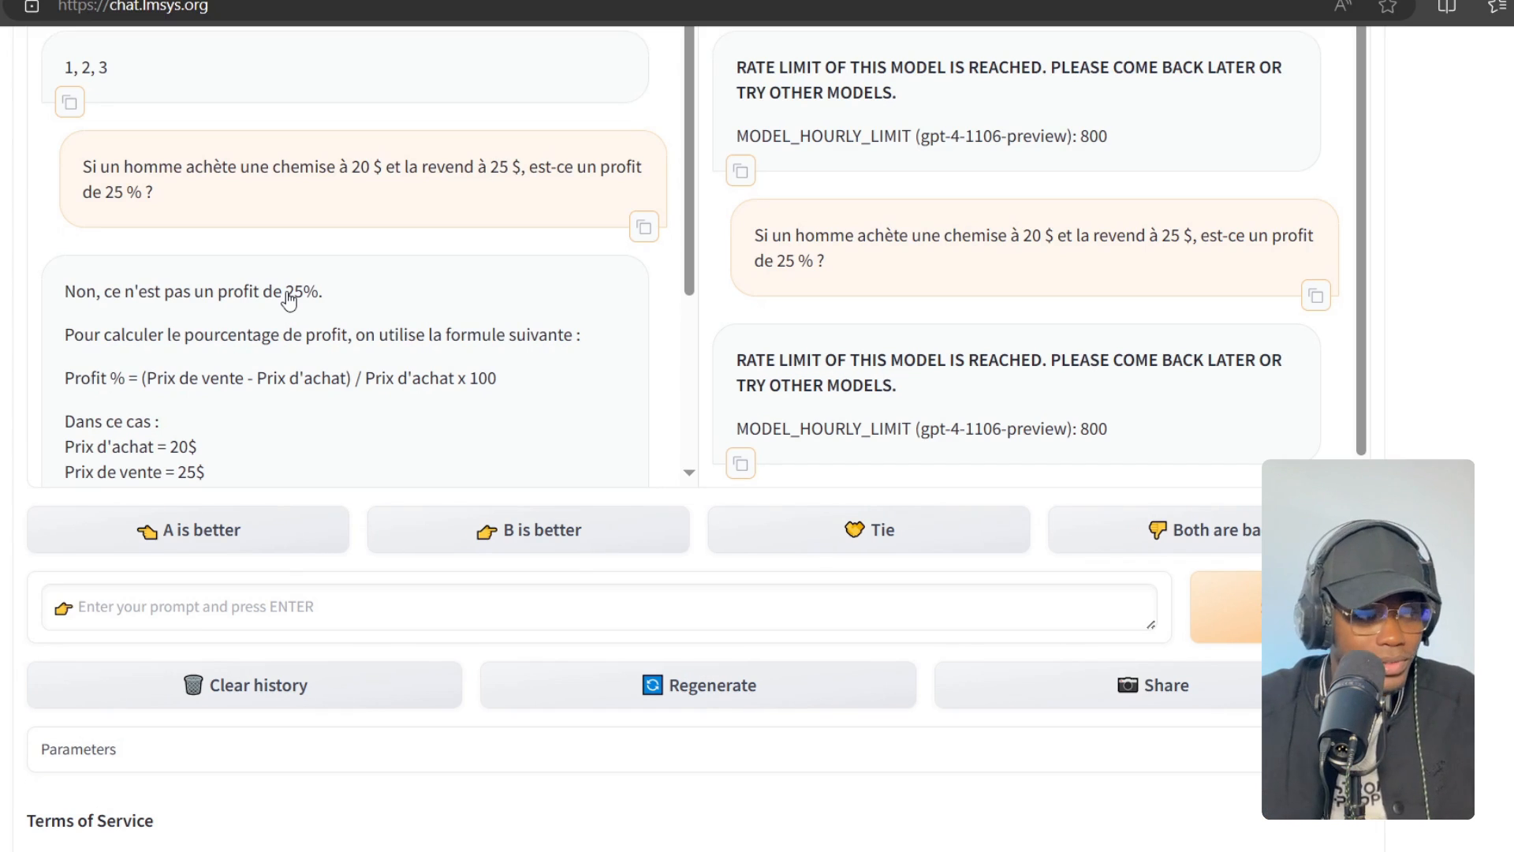
pyautogui.scroll(6, 230, 223)
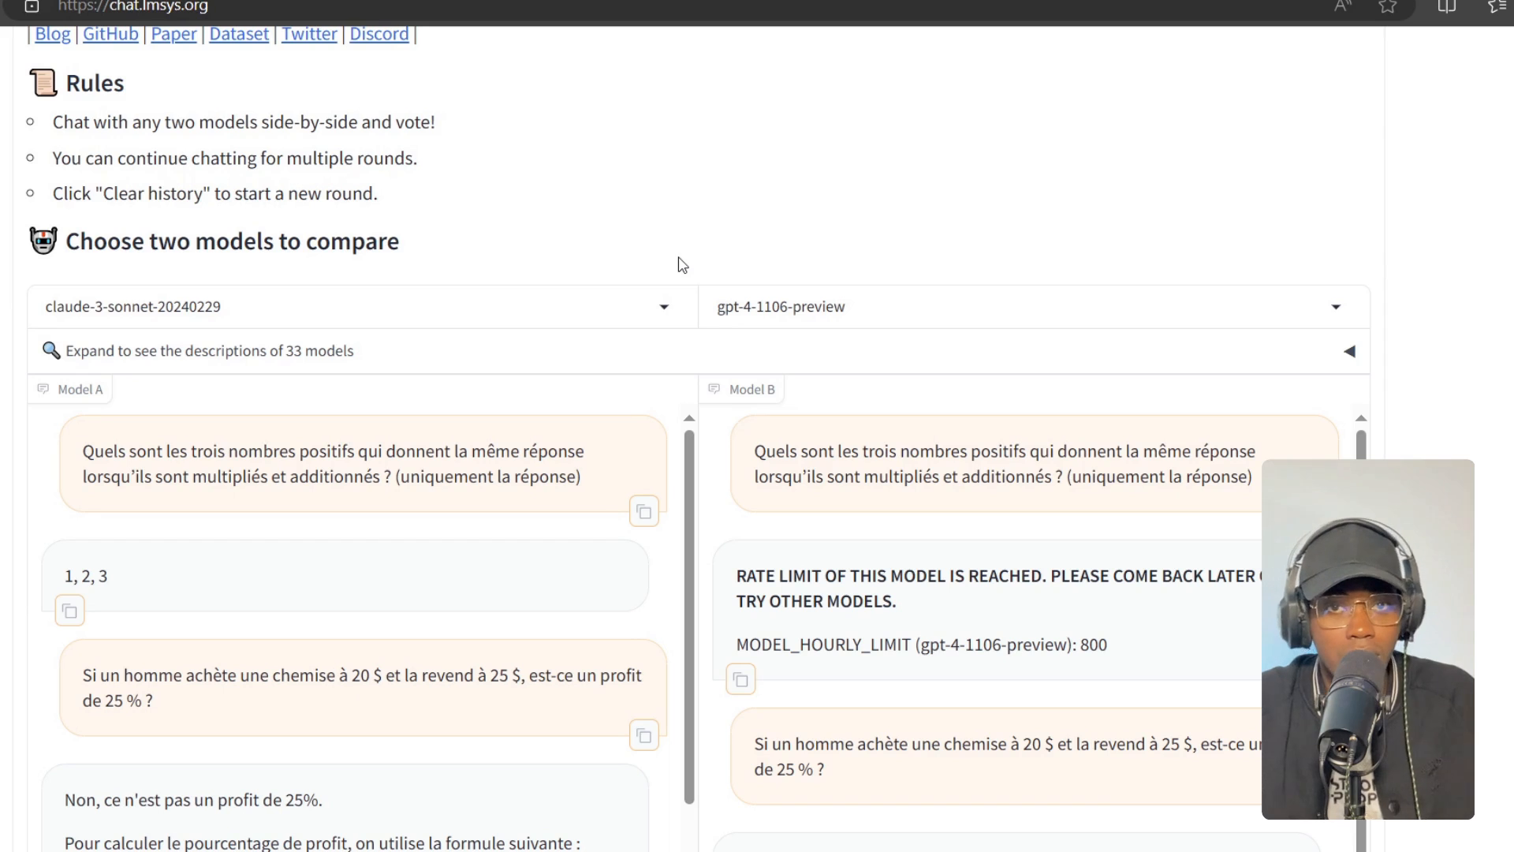
pyautogui.scroll(-2, 670, 292)
pyautogui.scroll(-3, 556, 432)
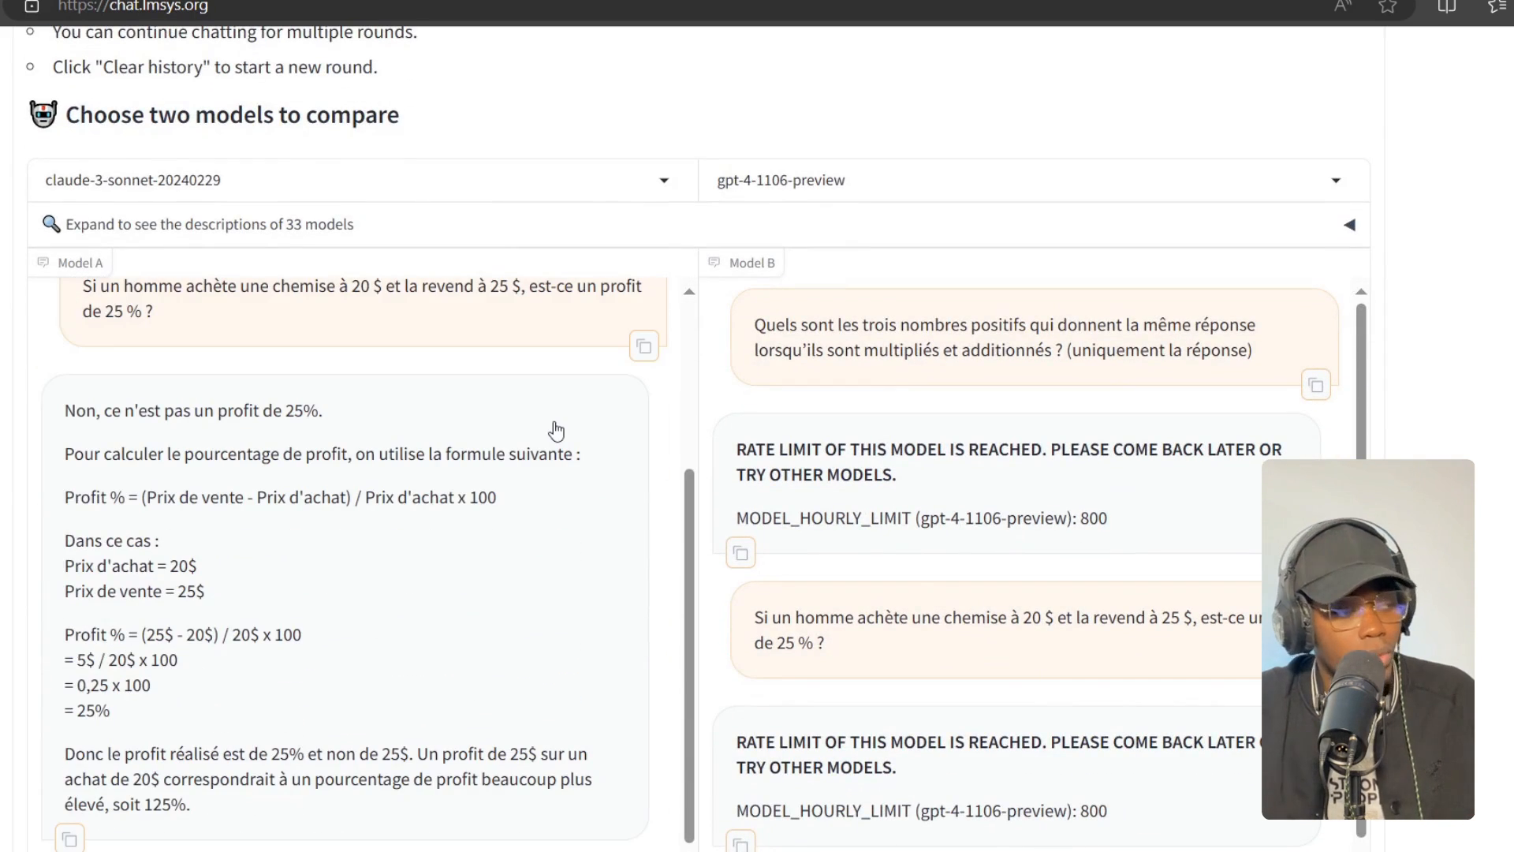
pyautogui.scroll(-4, 1451, 410)
pyautogui.scroll(4, 1187, 369)
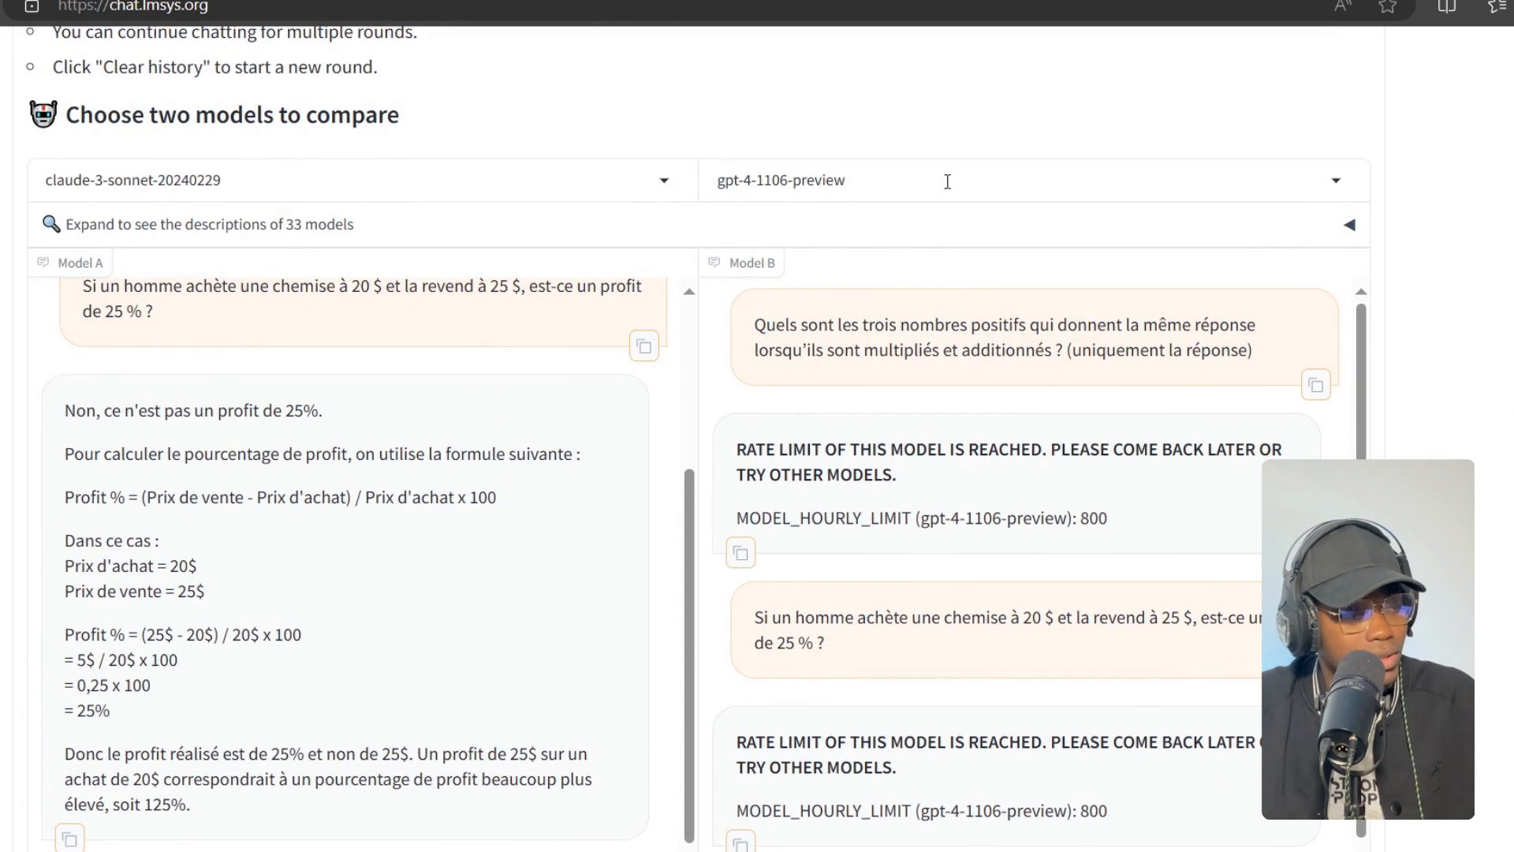
pyautogui.scroll(3, 260, 180)
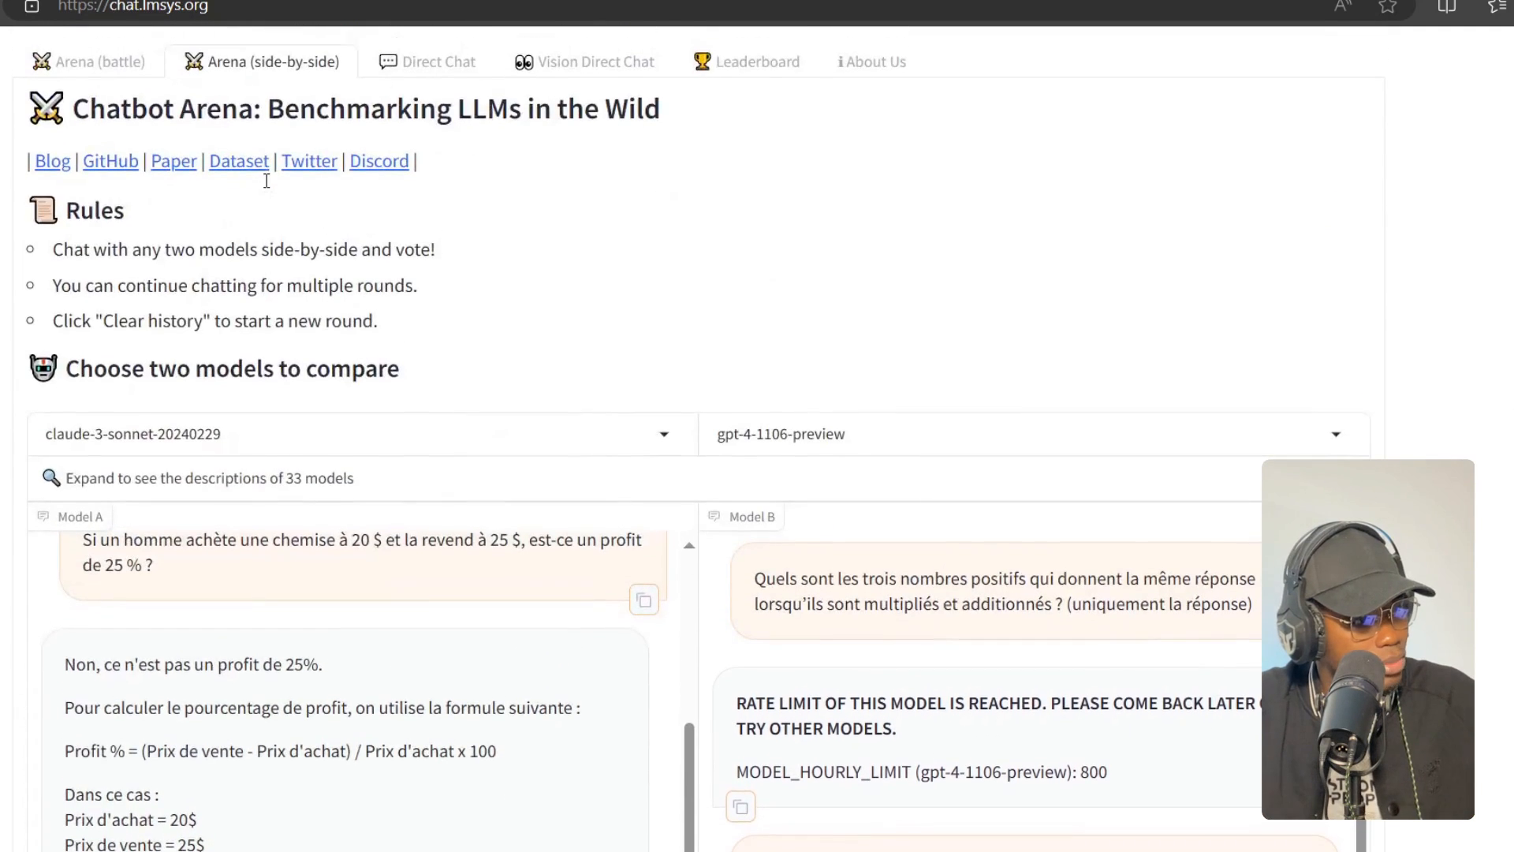
pyautogui.scroll(-3, 300, 252)
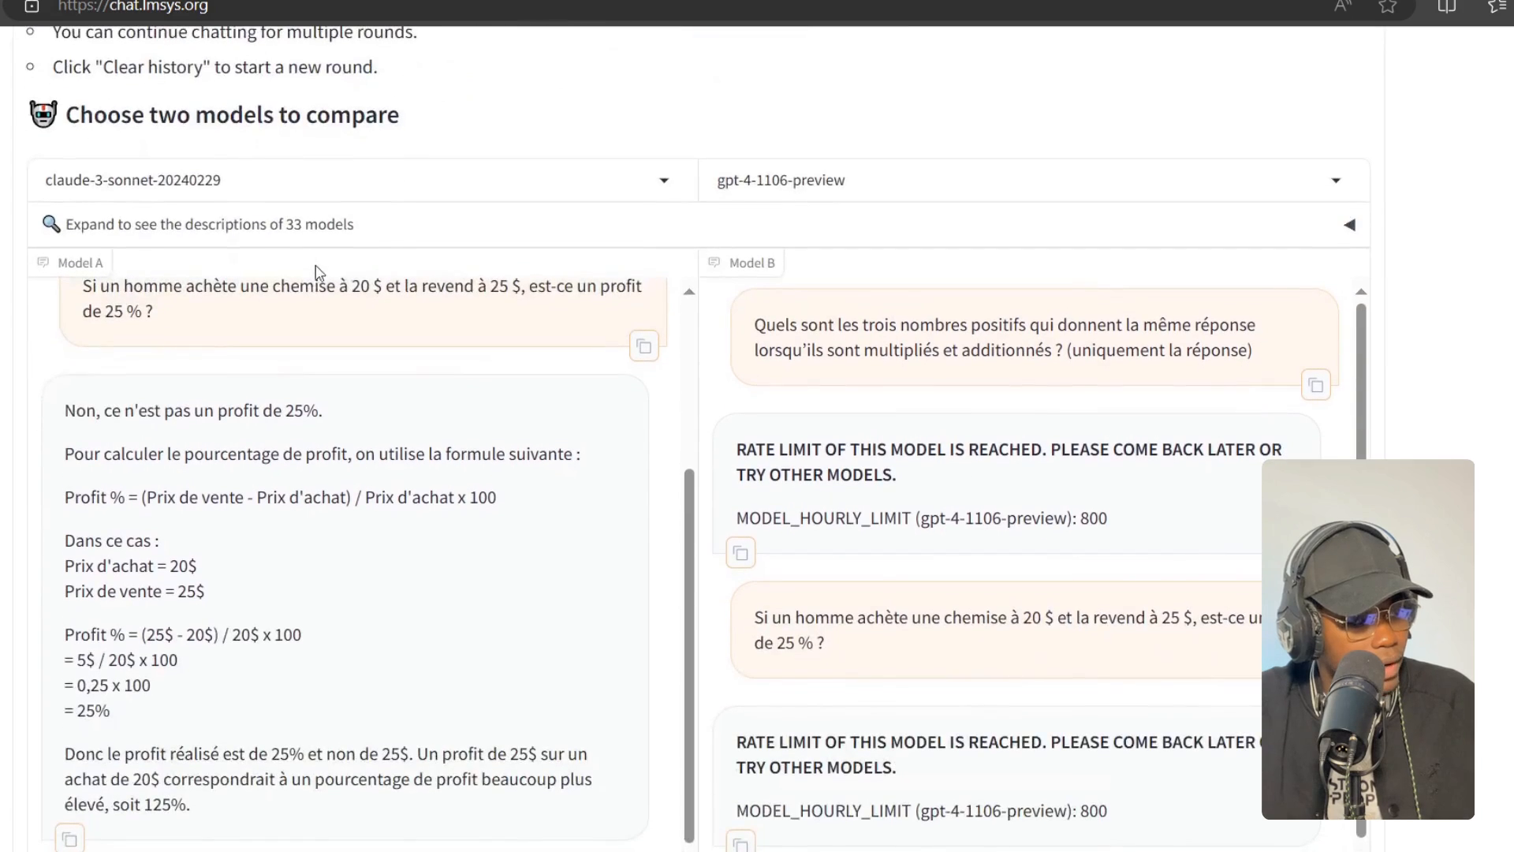
# Browse the models available for model B in the side-by-side comparison, keeping gpt-4-1106-preview selected
pyautogui.click(855, 190)
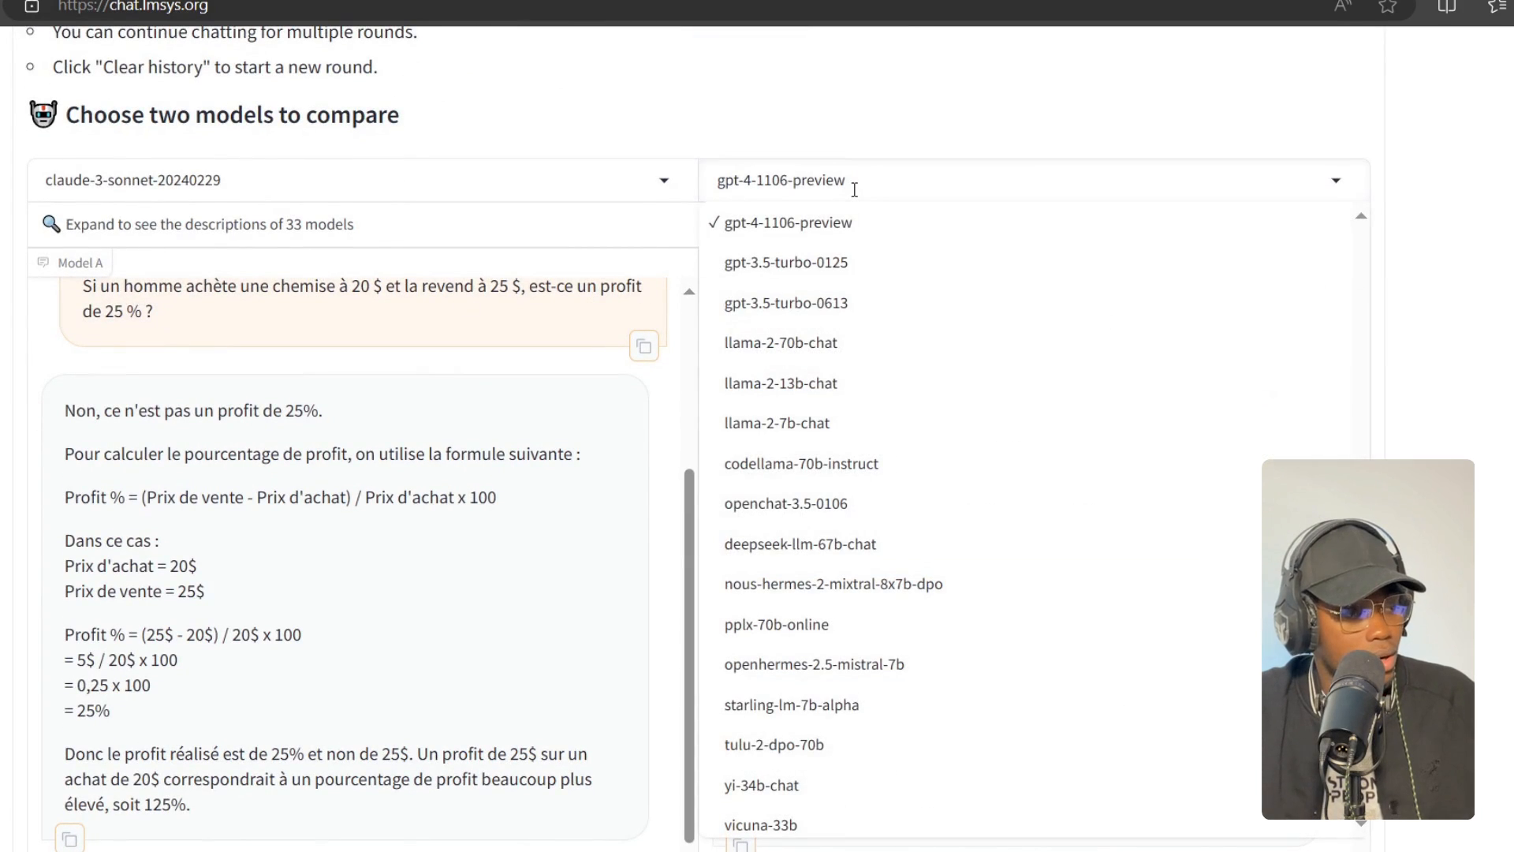
pyautogui.click(848, 182)
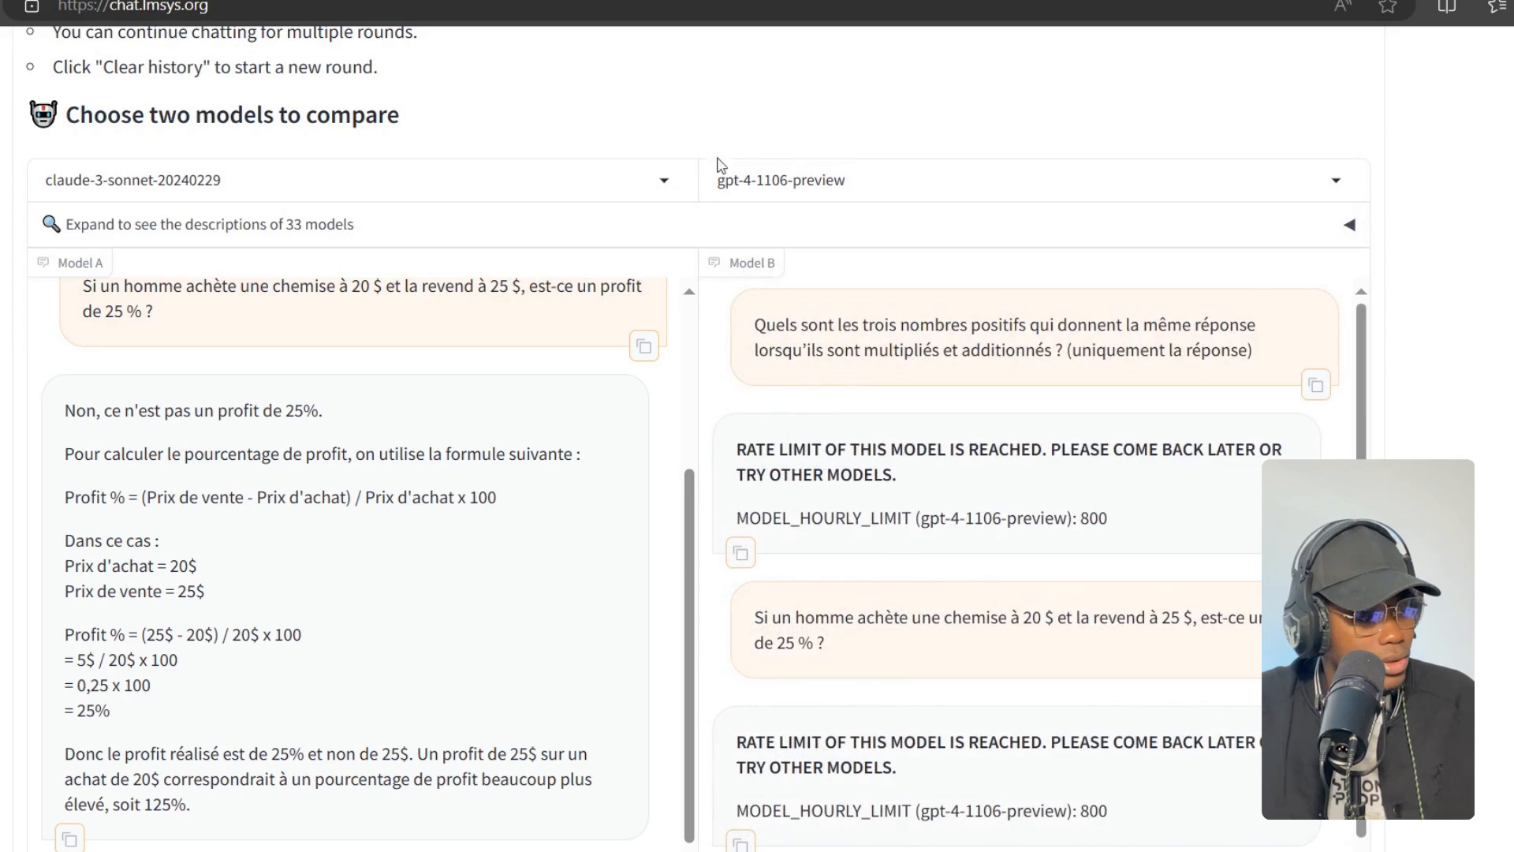
pyautogui.click(814, 179)
pyautogui.scroll(7, 813, 260)
pyautogui.scroll(2, 817, 289)
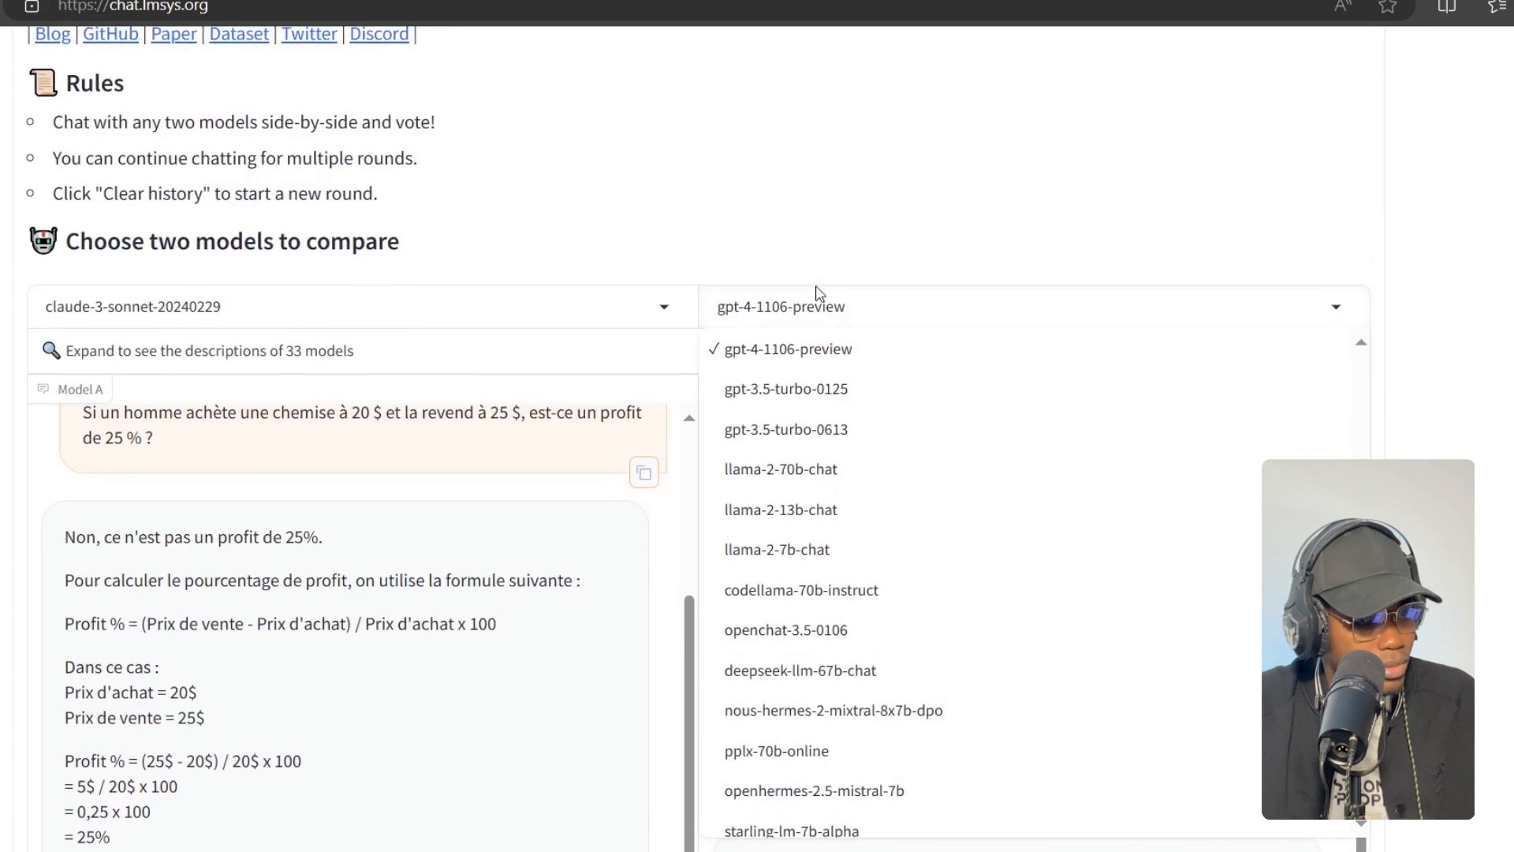
pyautogui.scroll(-2, 824, 347)
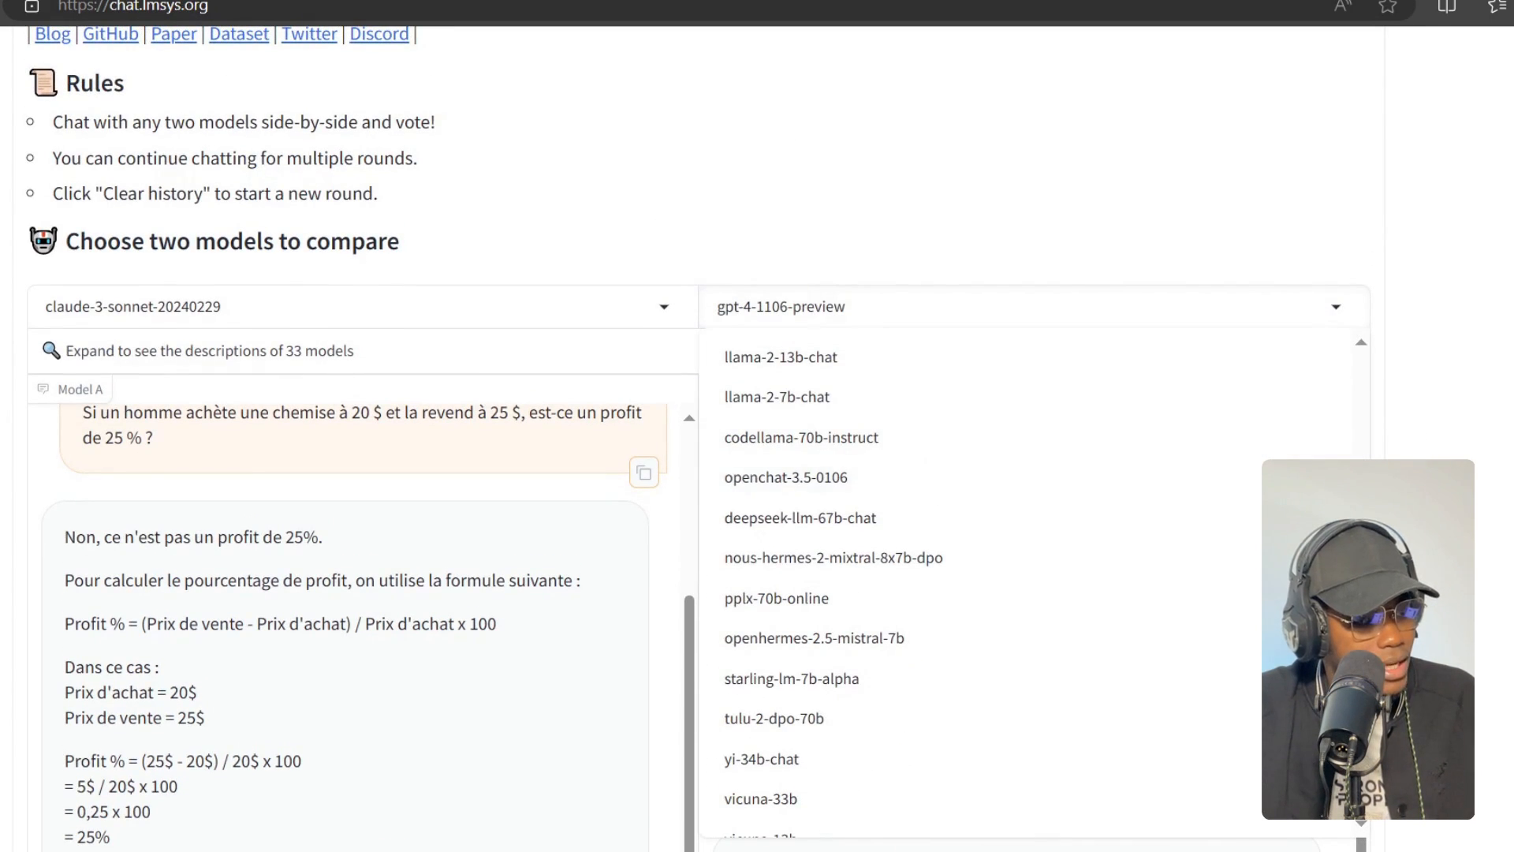
pyautogui.scroll(-5, 1057, 363)
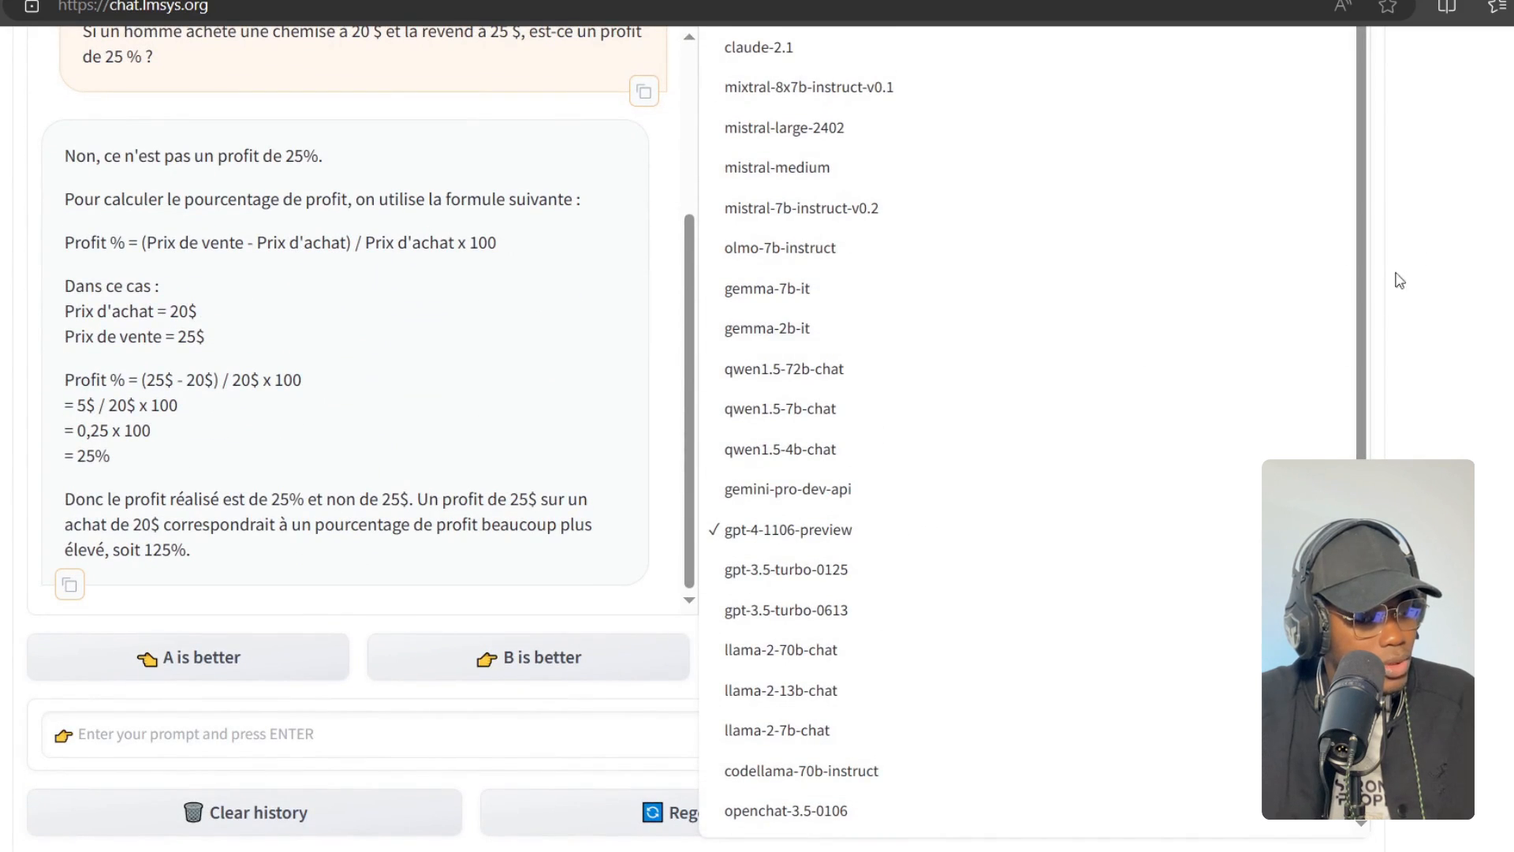
pyautogui.click(1379, 293)
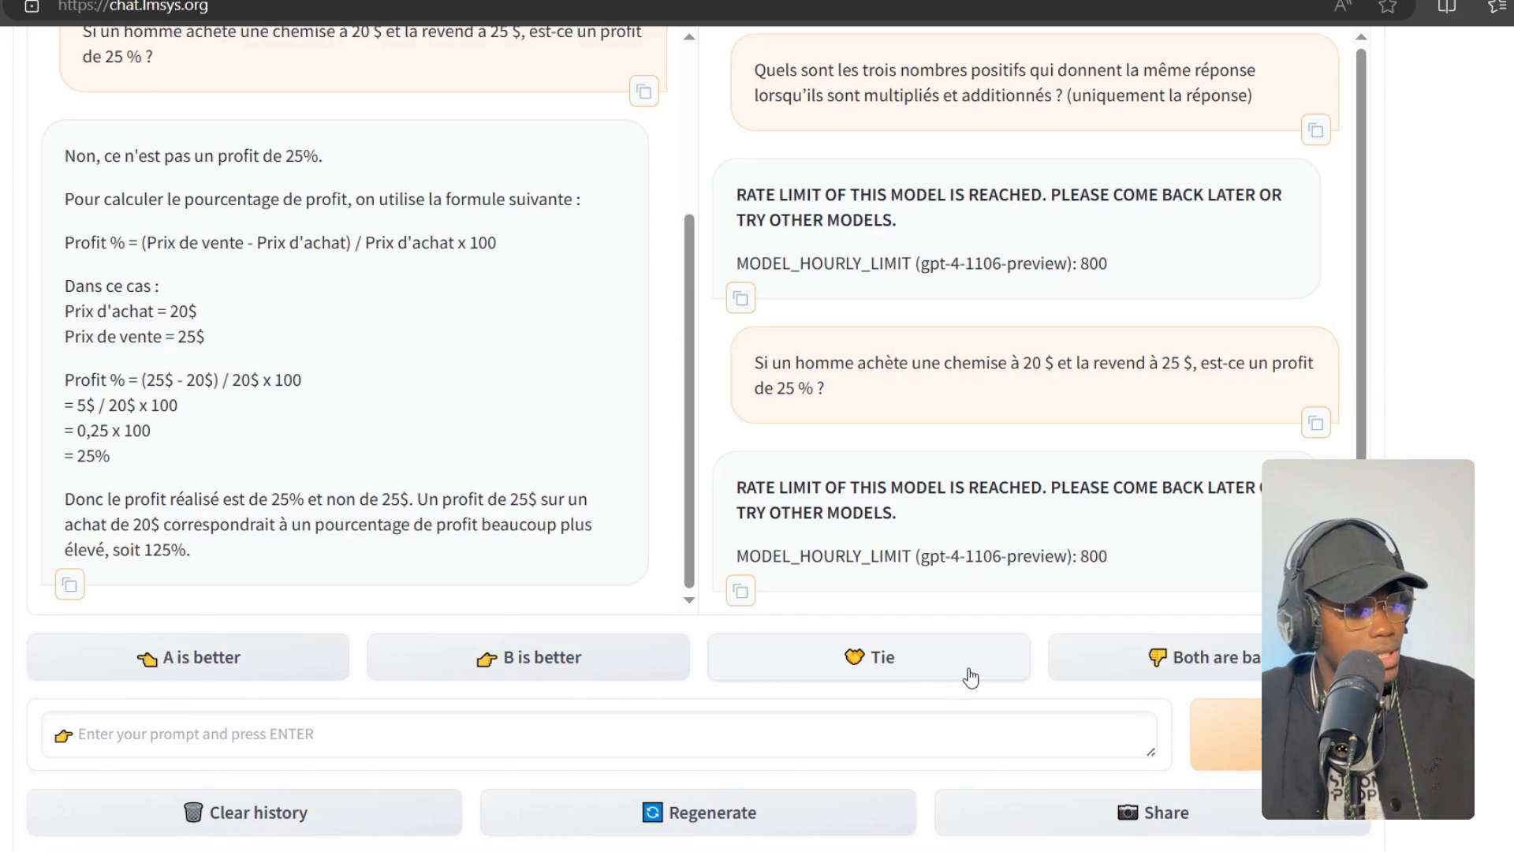
# Open the Chatbot Arena leaderboard again and compare the rankings and Elo scores of the Claude 3 and GPT-4 models
pyautogui.scroll(10, 619, 534)
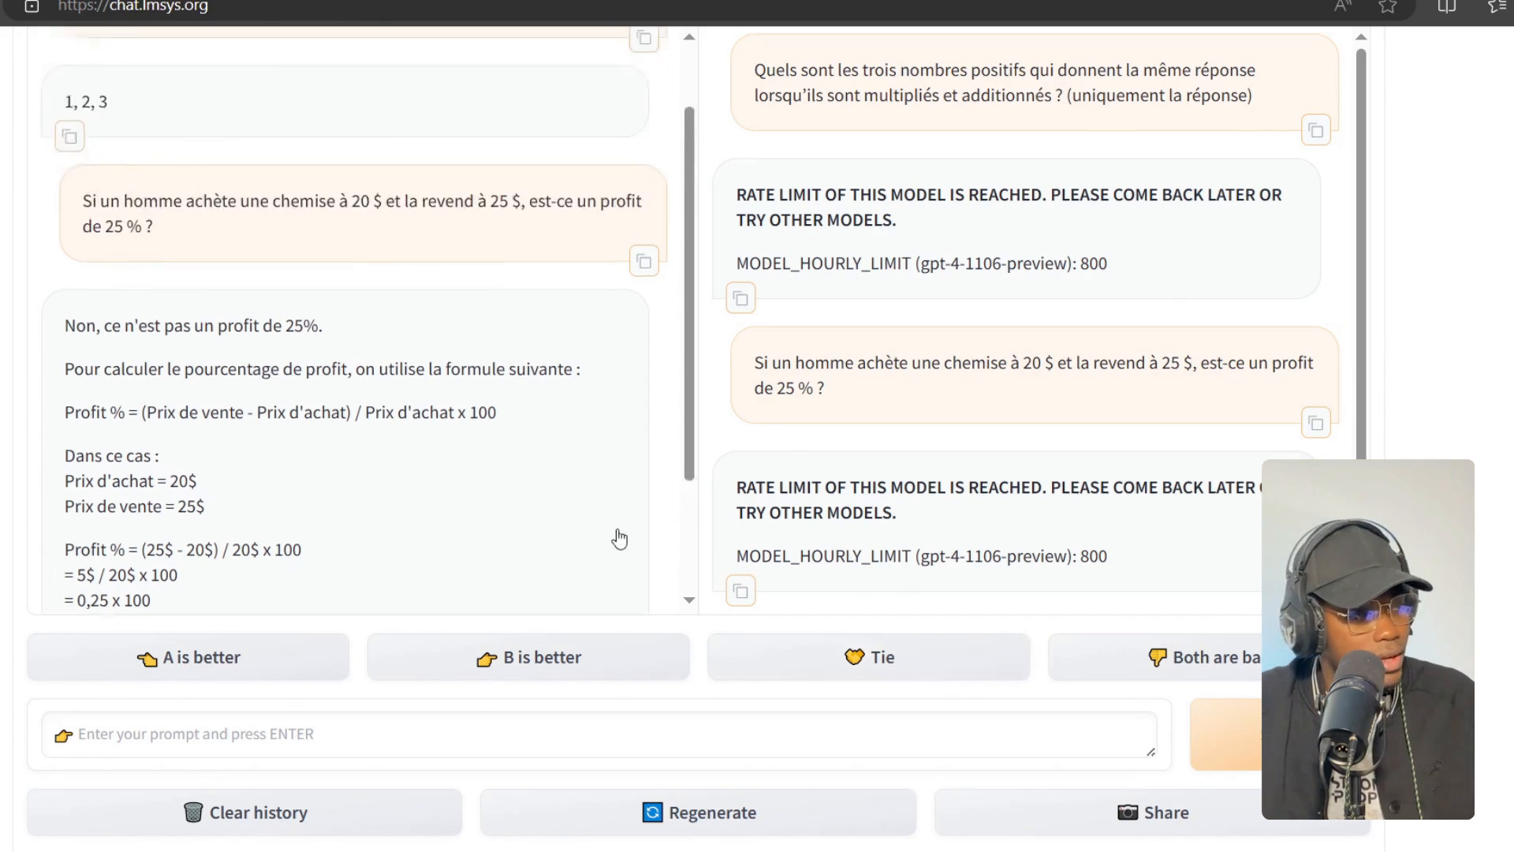
pyautogui.click(770, 71)
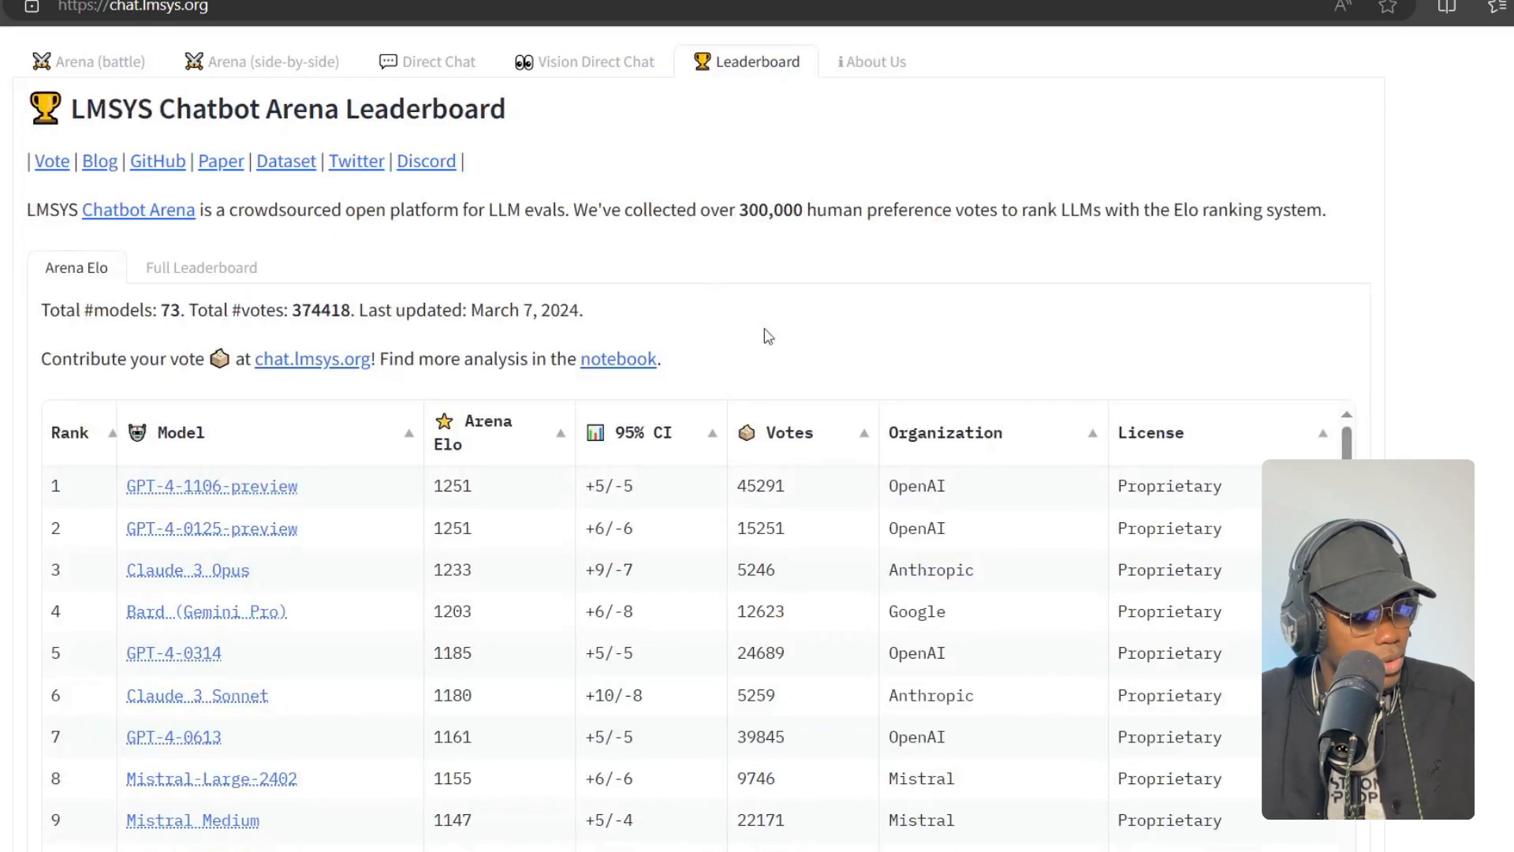
pyautogui.scroll(-8, 552, 433)
pyautogui.scroll(8, 576, 436)
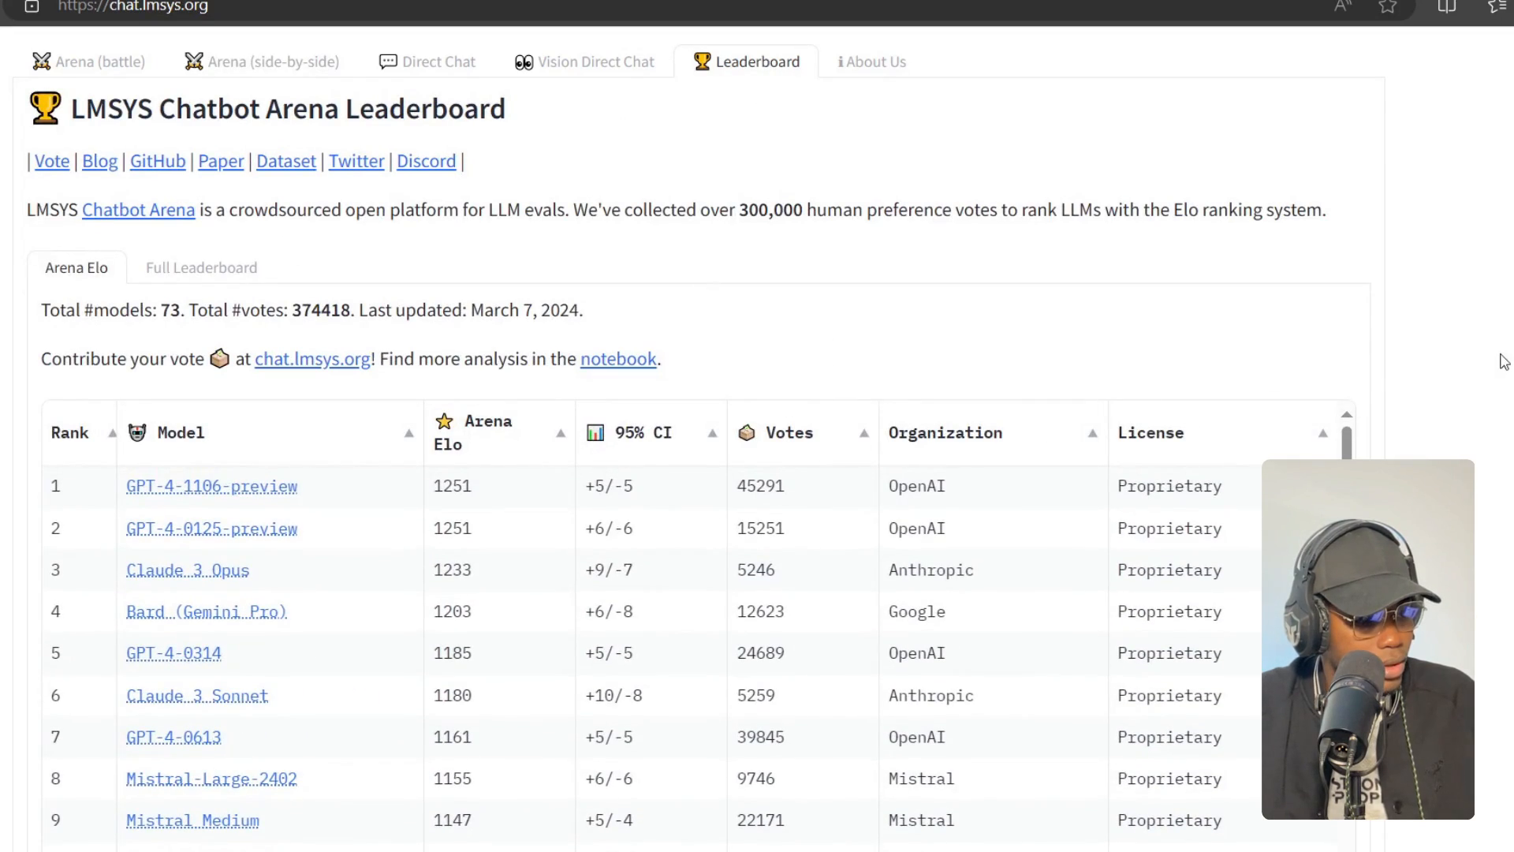
pyautogui.scroll(-5, 1505, 359)
pyautogui.scroll(1, 1505, 361)
pyautogui.scroll(2, 1505, 360)
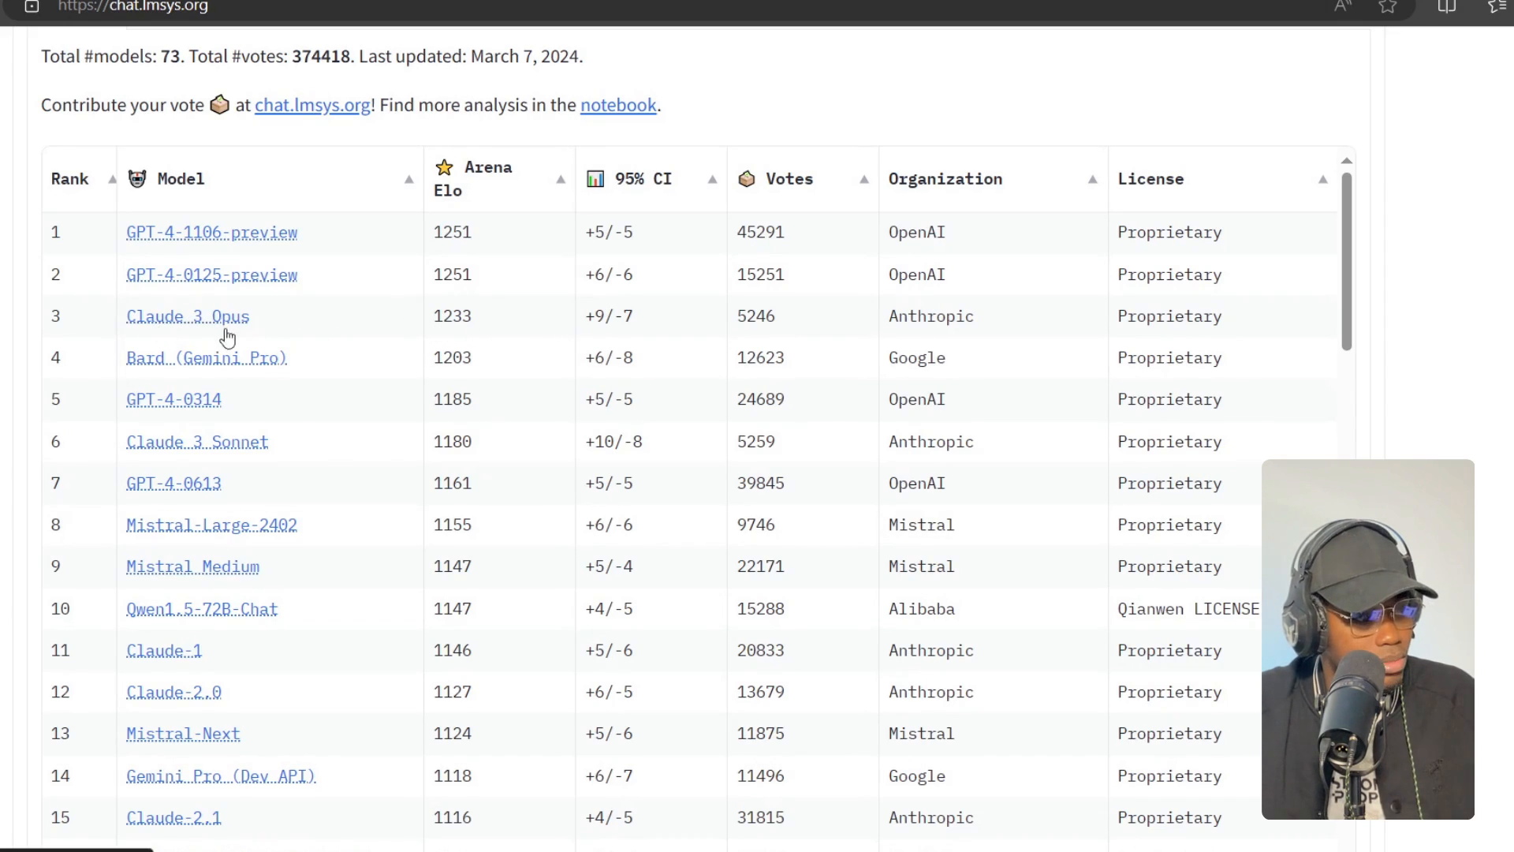
pyautogui.scroll(3, 468, 345)
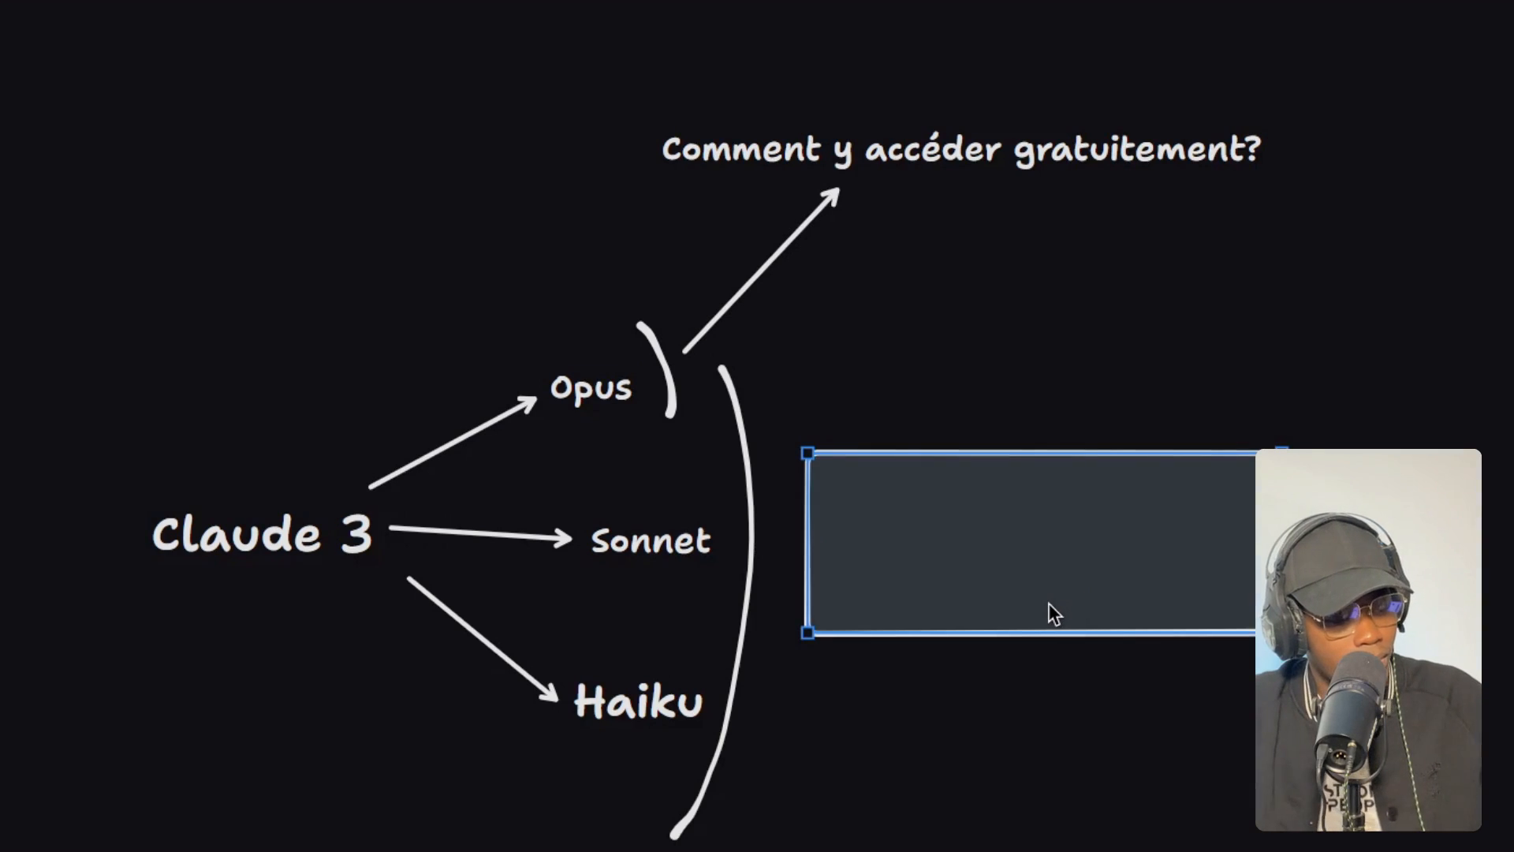
# Switch to the Claude 3 whiteboard diagram and delete the filled rectangle beside the bracket around Opus, Sonnet and Haiku
pyautogui.press('Delete')
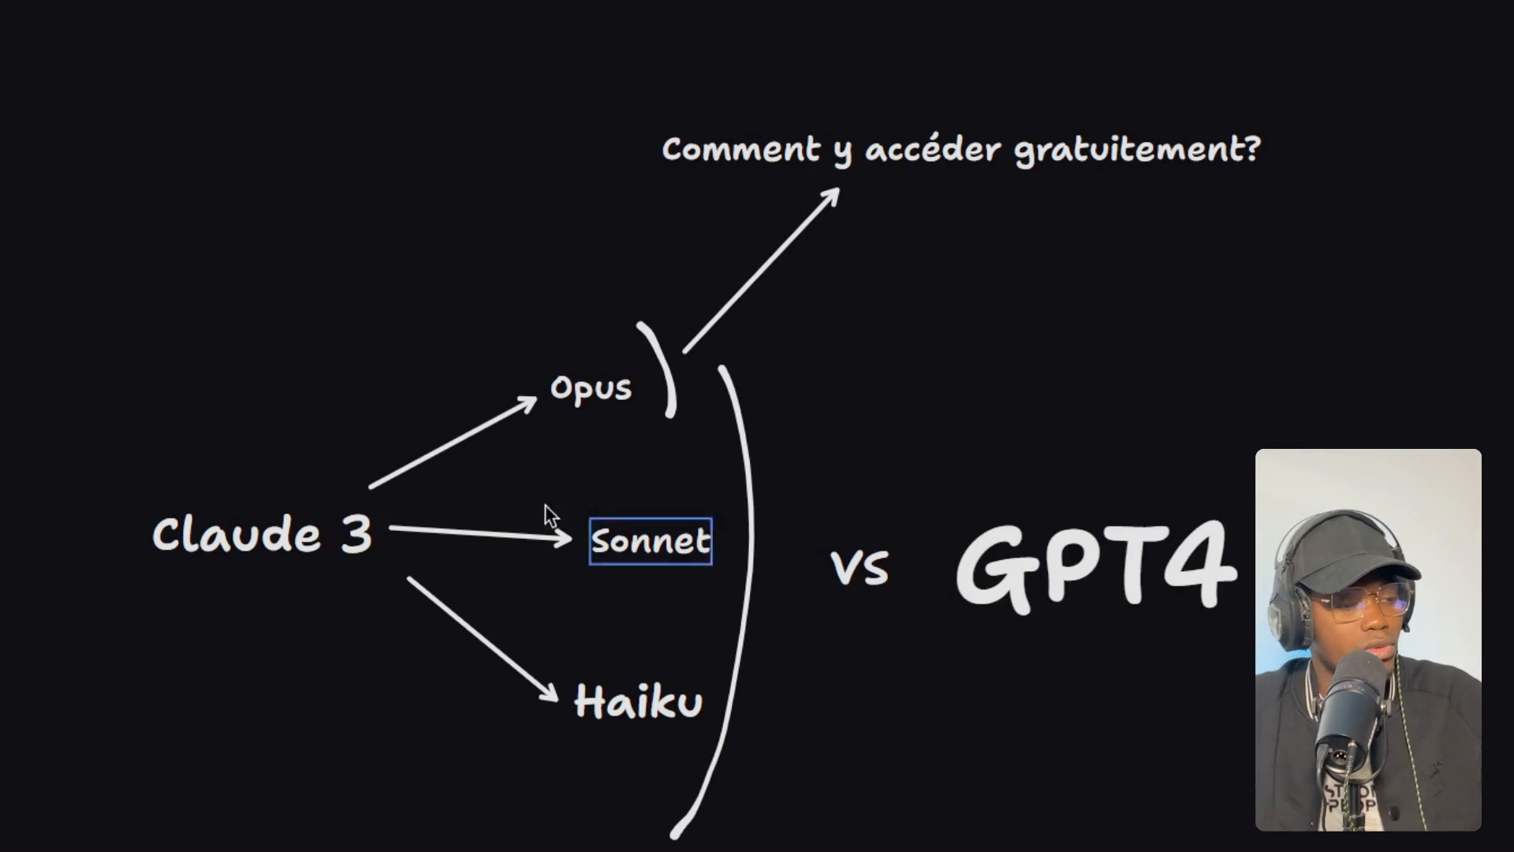